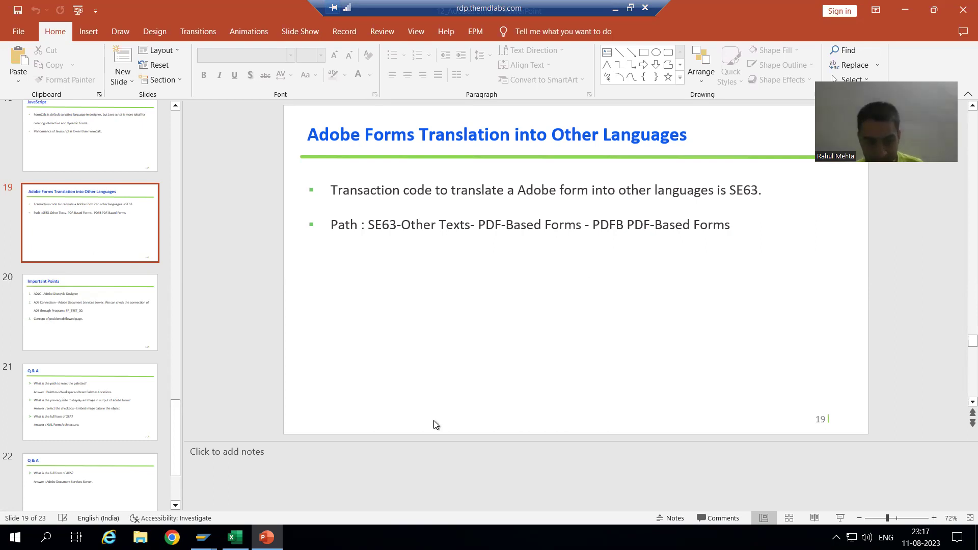
Step: Switch to the SAP Translation Editor and open the other-texts object type PDFB PDF-Based Forms under Q5 PDF-Based Forms
{"action": "mouse_move", "coordinate": [202, 538]}
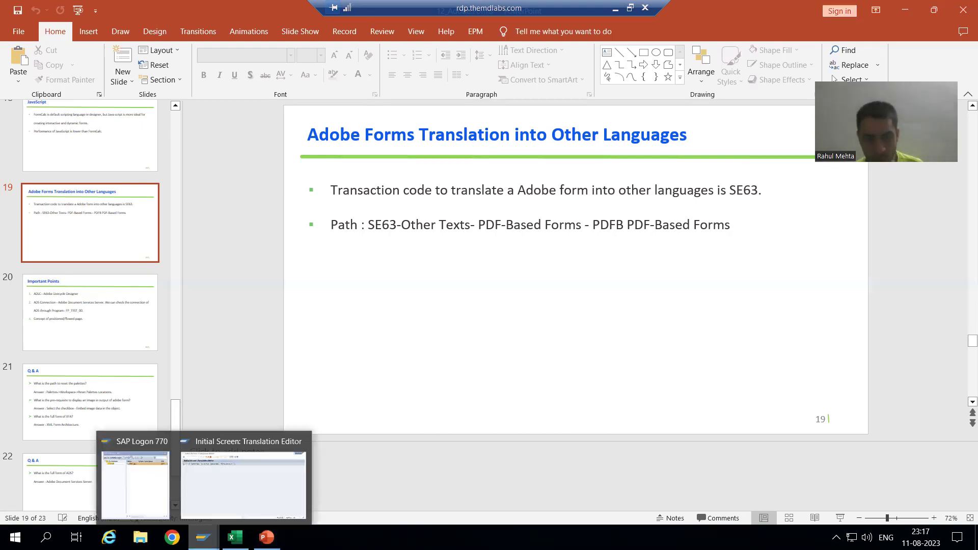
{"action": "left_click", "coordinate": [231, 485]}
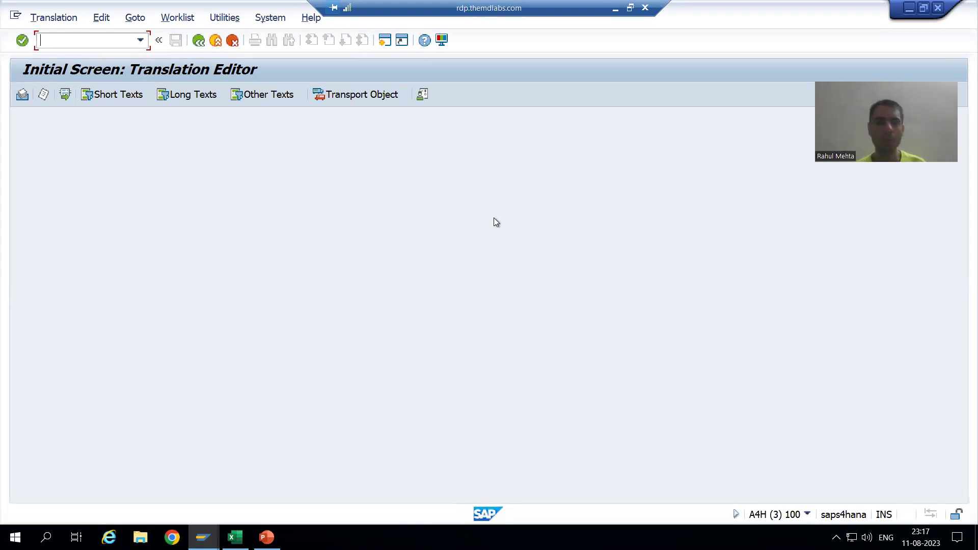
{"action": "left_click", "coordinate": [267, 96]}
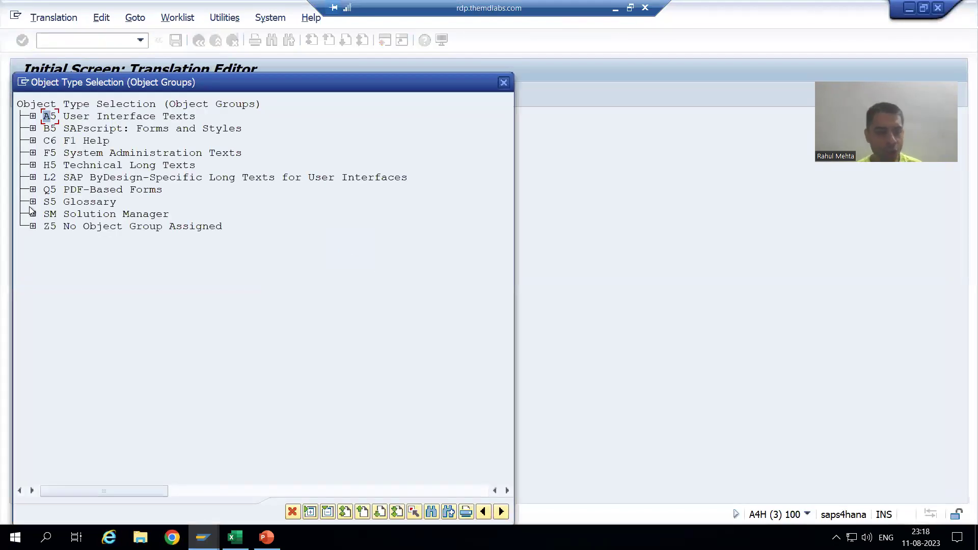
{"action": "left_click", "coordinate": [33, 191]}
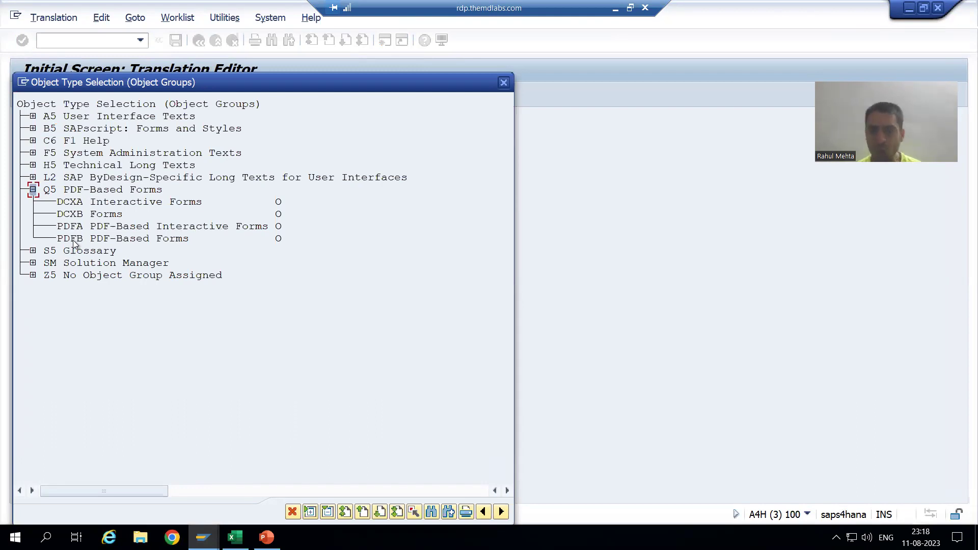
{"action": "double_click", "coordinate": [144, 240]}
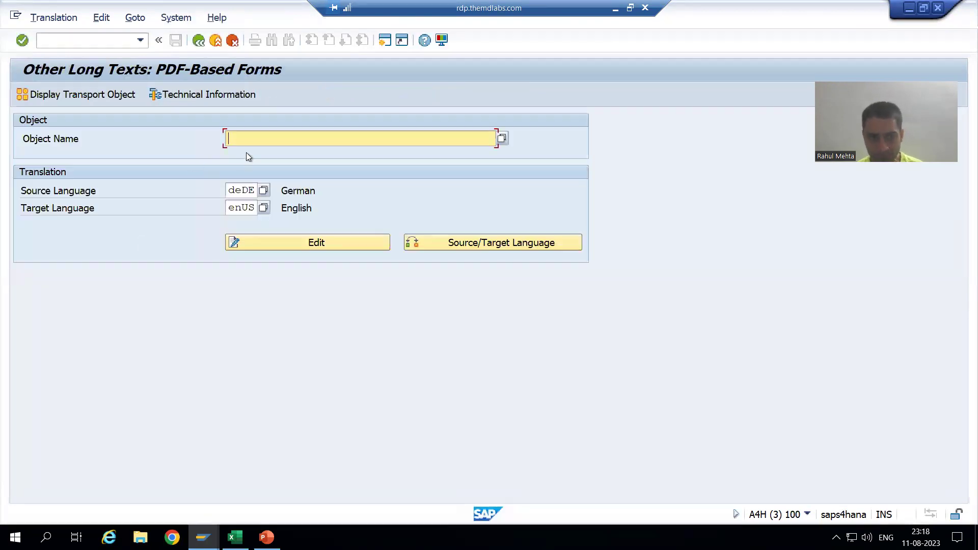
Step: Open the form zadobe_sales_78 for translation with source language enUS and target language deDE
{"action": "type", "text": "z"}
{"action": "left_click", "coordinate": [247, 151]}
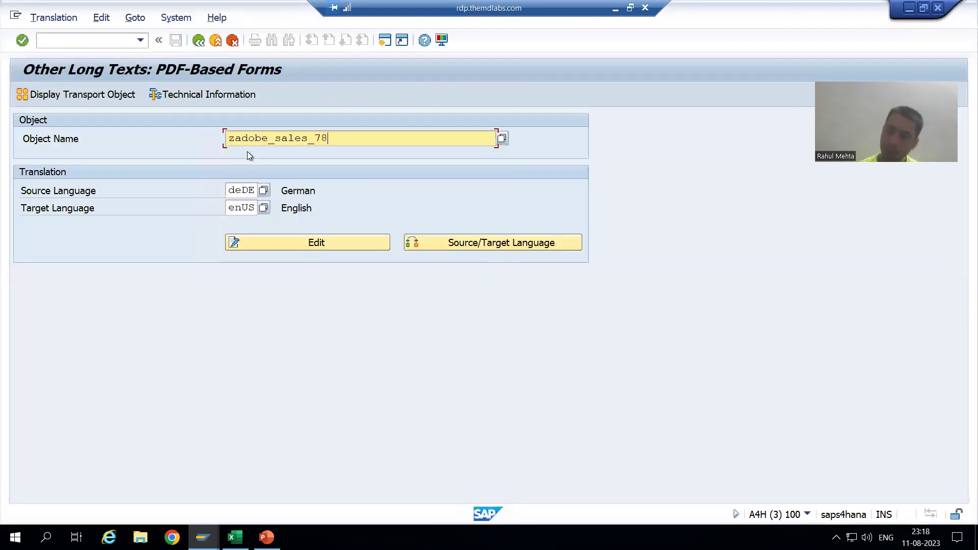
{"action": "left_click", "coordinate": [263, 192]}
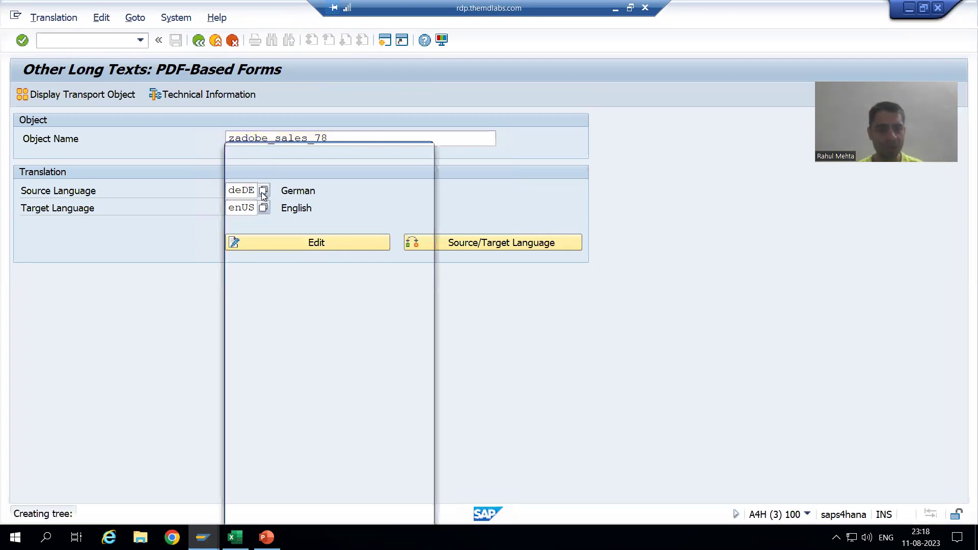
{"action": "double_click", "coordinate": [271, 358]}
{"action": "left_click", "coordinate": [264, 208]}
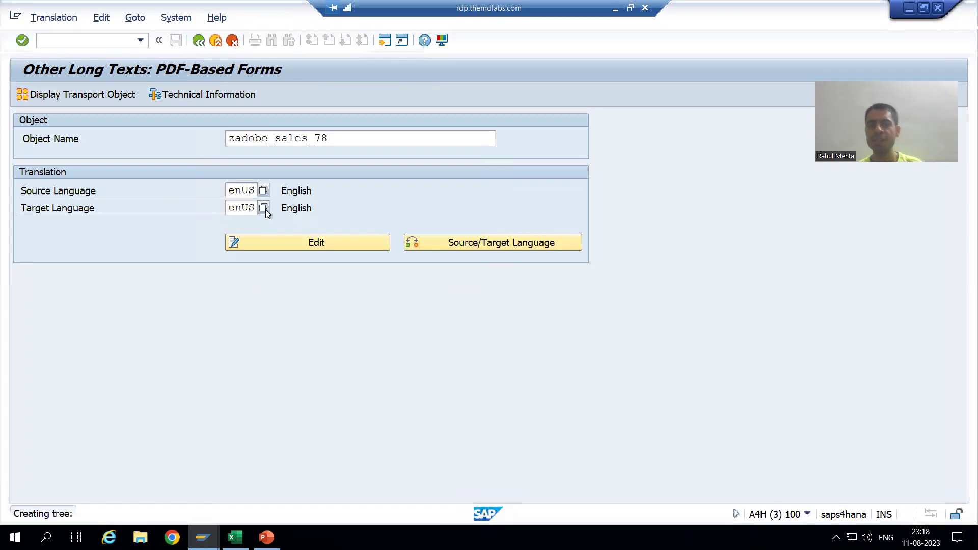
{"action": "double_click", "coordinate": [277, 206]}
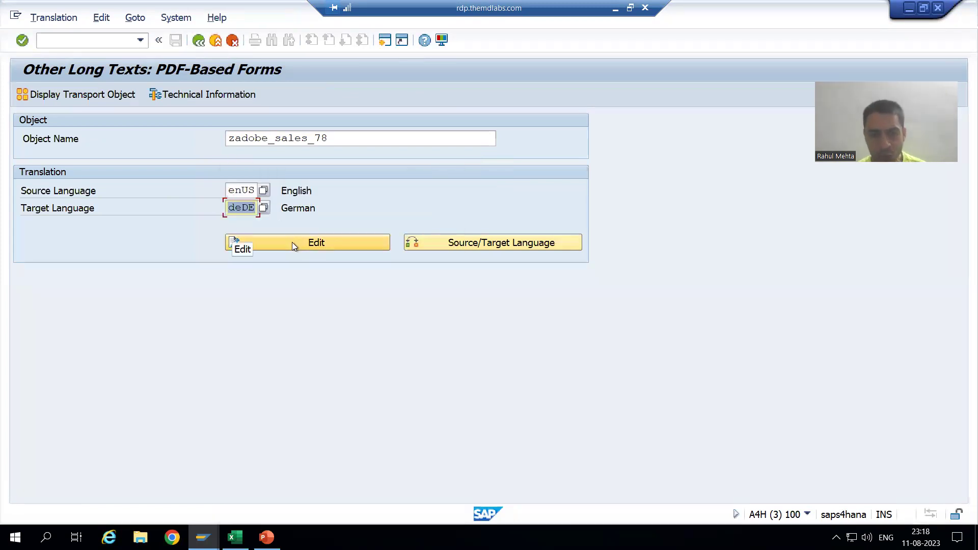
{"action": "left_click", "coordinate": [292, 243]}
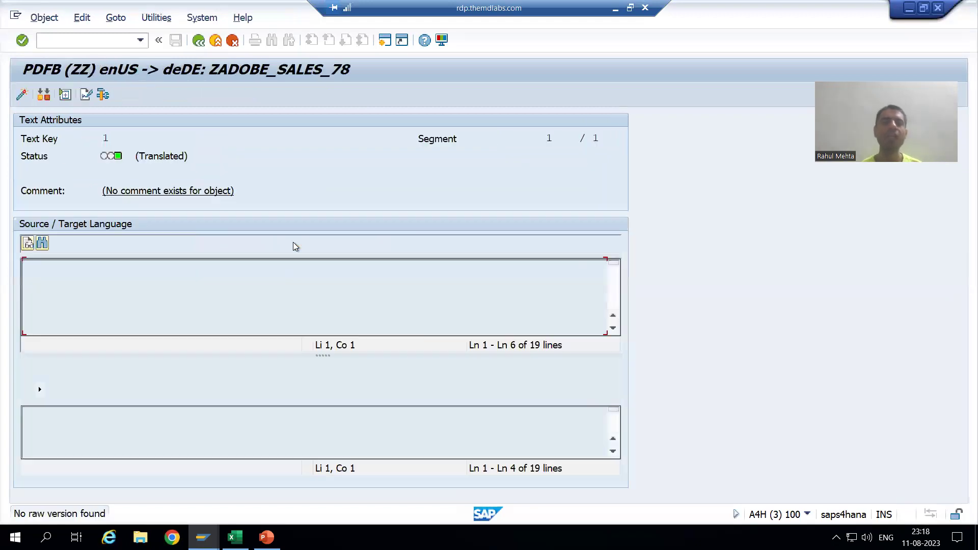
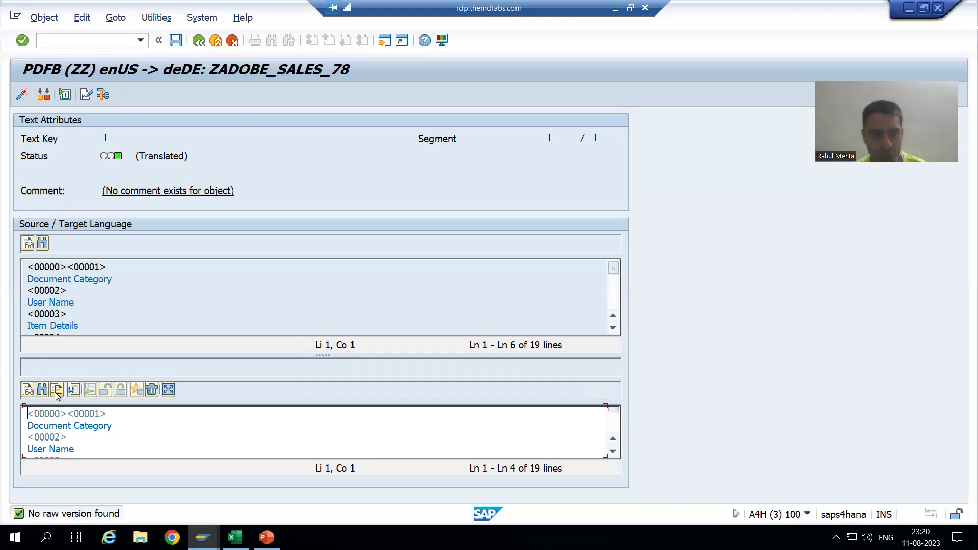
Step: Copy the English source text into the German target text, agreeing to overwrite the target
{"action": "left_click", "coordinate": [75, 289]}
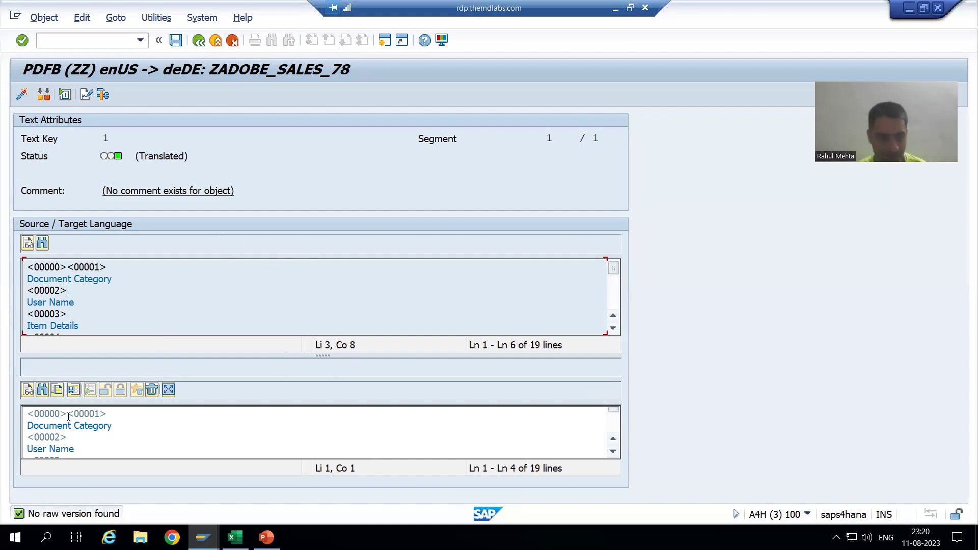
{"action": "left_click", "coordinate": [58, 390]}
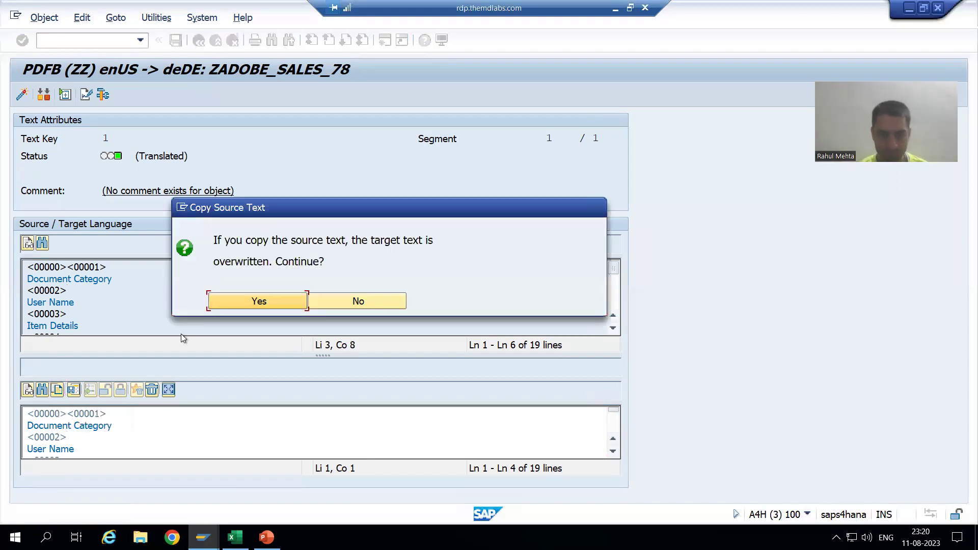
{"action": "left_click", "coordinate": [245, 301]}
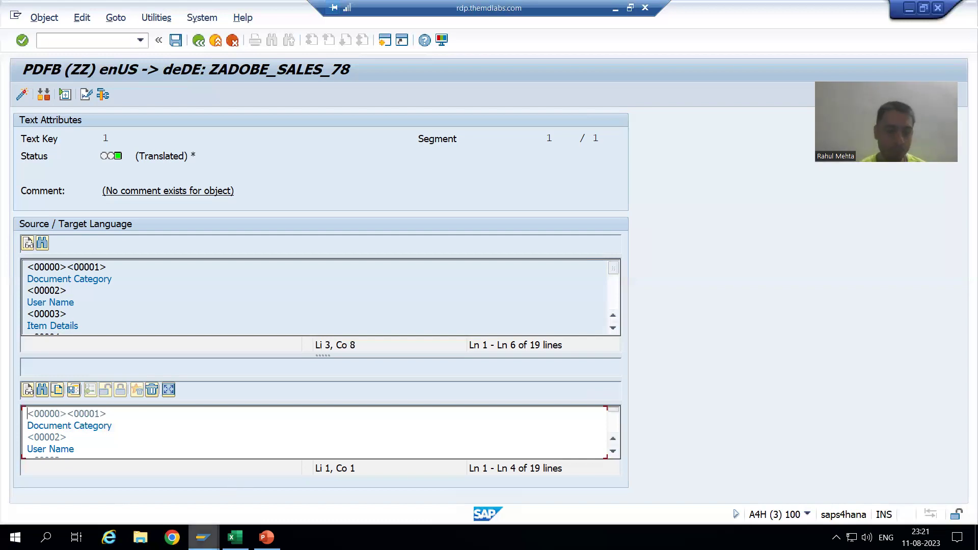
Step: Start transaction SFP in a new session and display the form ZADOBE_SALES_78
{"action": "mouse_move", "coordinate": [278, 520]}
{"action": "left_click", "coordinate": [268, 497]}
{"action": "left_click", "coordinate": [66, 44]}
{"action": "type", "text": "/osfp"}
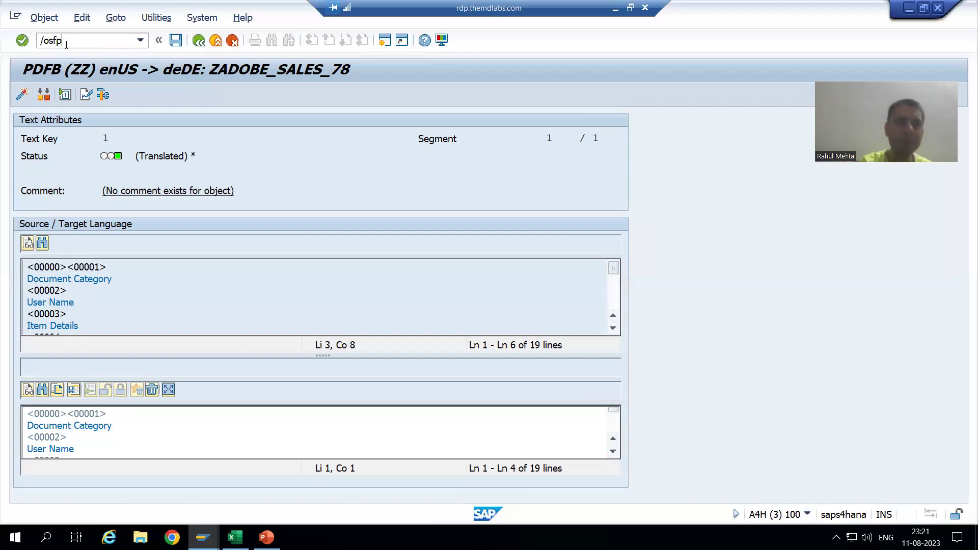
{"action": "key", "text": "Return"}
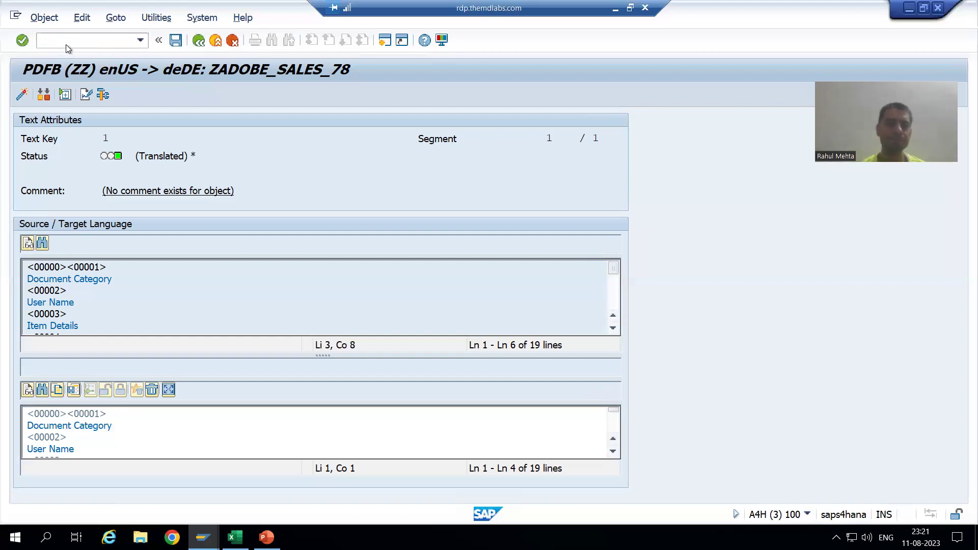
{"action": "left_click", "coordinate": [85, 209]}
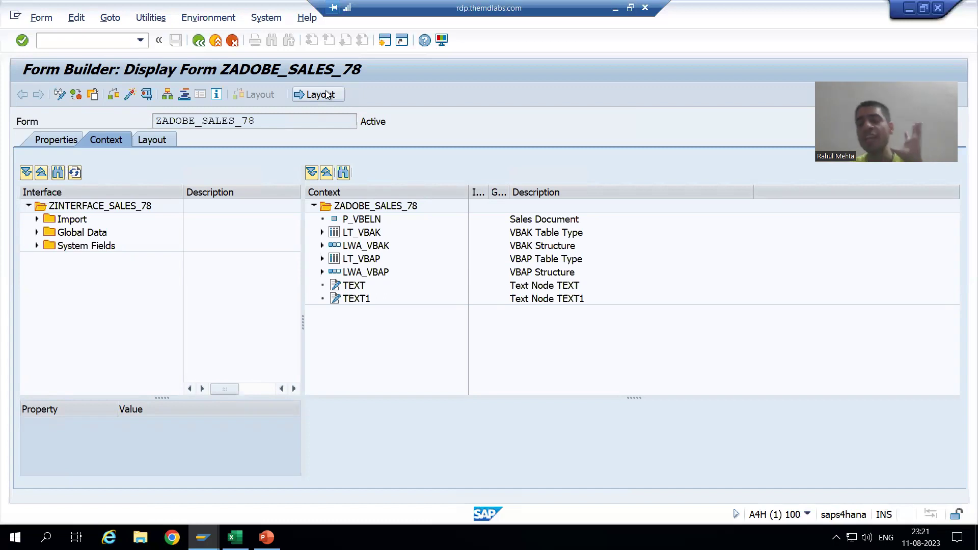
Step: Open the form's layout in its own window and maximize that window
{"action": "left_click", "coordinate": [326, 94]}
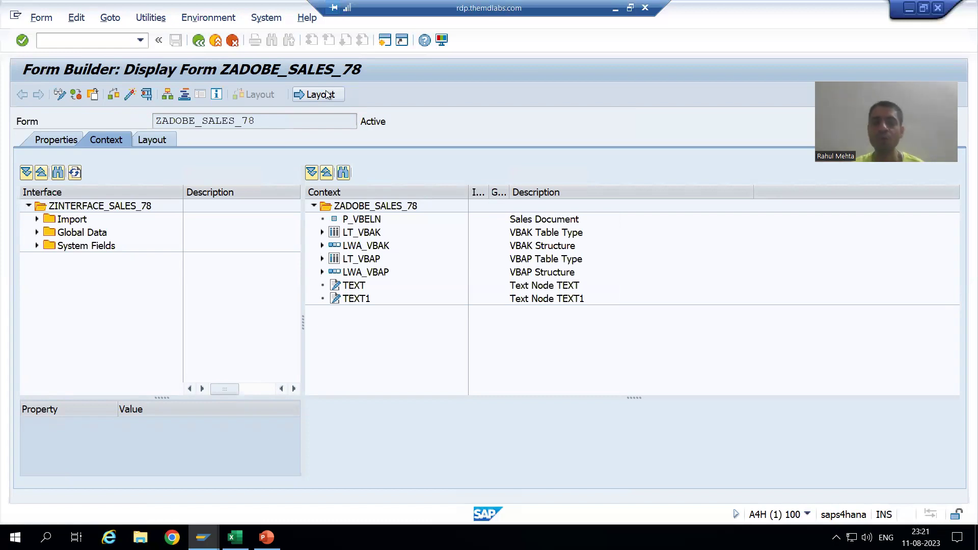
{"action": "left_click", "coordinate": [327, 95]}
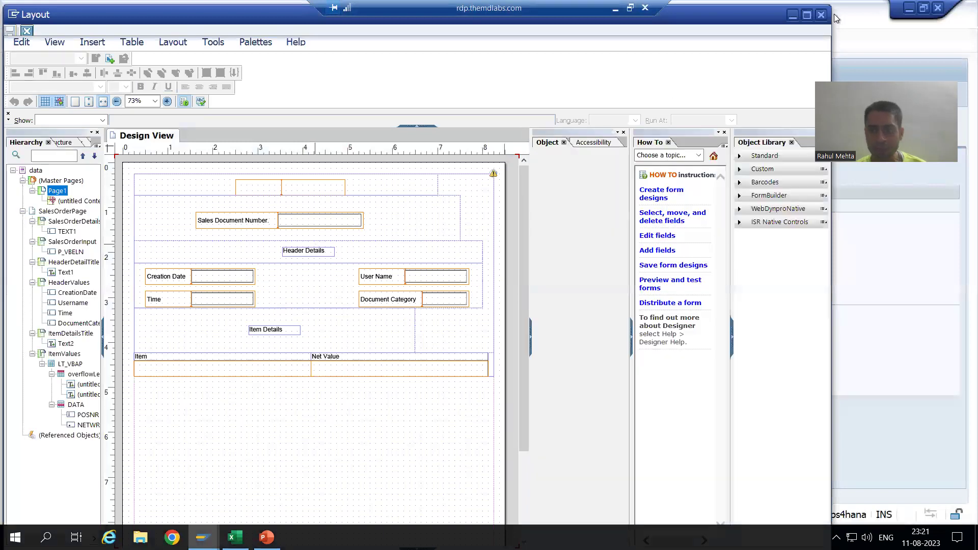
{"action": "left_click", "coordinate": [807, 14]}
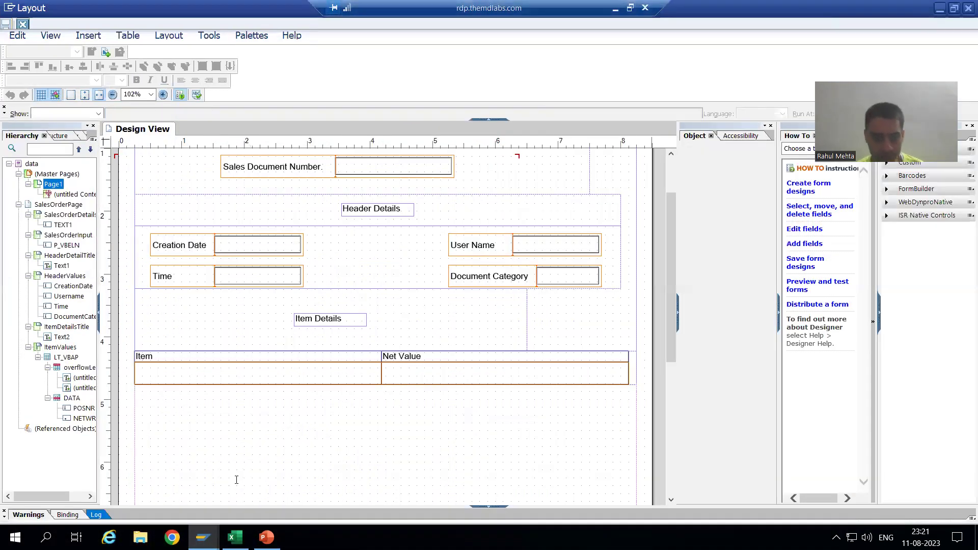
Step: Return to the translation editor and copy the entire source text into a new Notepad document
{"action": "mouse_move", "coordinate": [204, 537]}
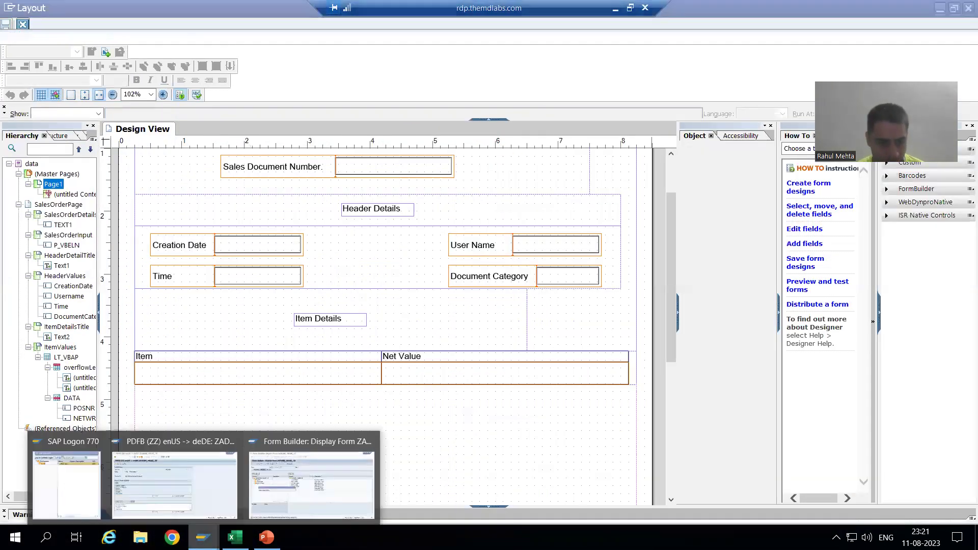
{"action": "left_click", "coordinate": [196, 503]}
{"action": "left_click_drag", "start_coordinate": [30, 267], "coordinate": [184, 308]}
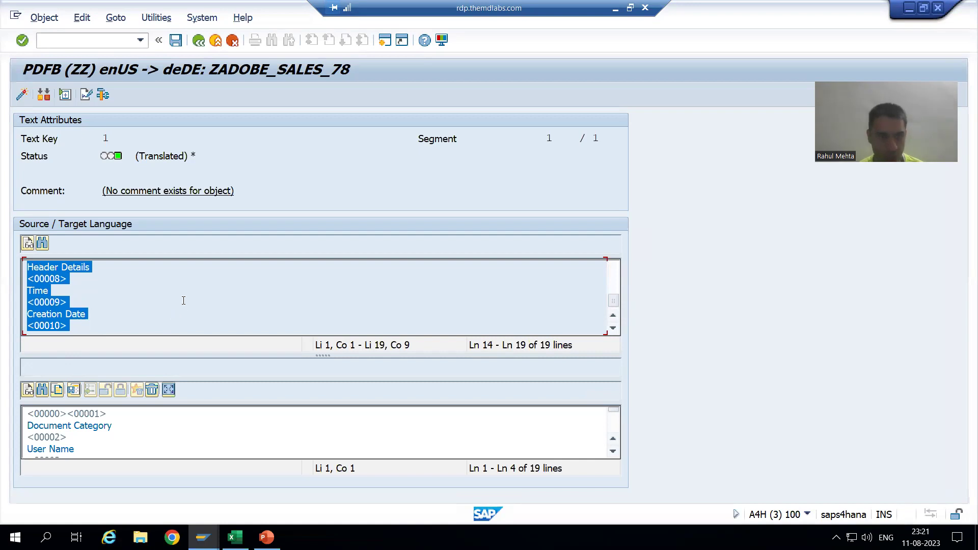
{"action": "left_click", "coordinate": [166, 304]}
{"action": "scroll", "coordinate": [100, 312], "scroll_direction": "up", "scroll_amount": 1}
{"action": "key", "text": "ctrl+End"}
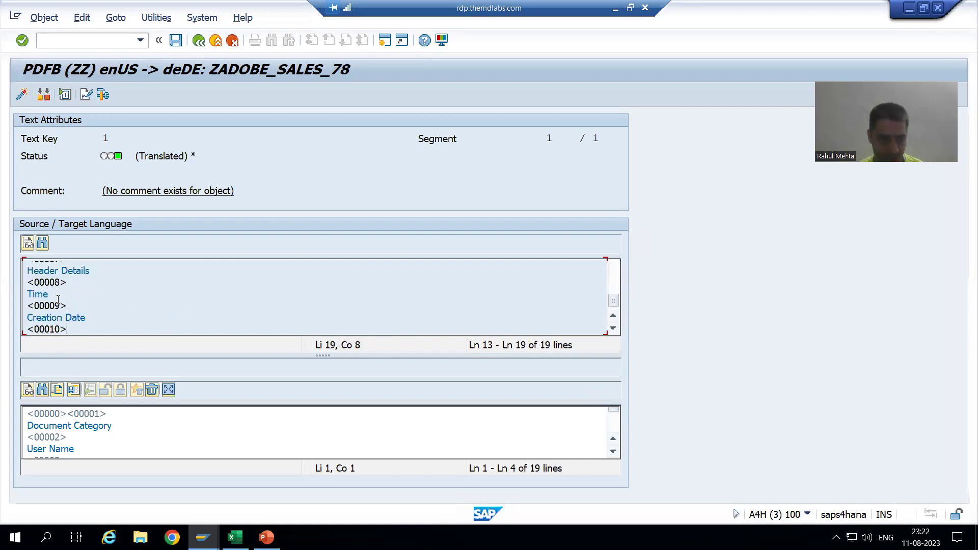
{"action": "scroll", "coordinate": [63, 299], "scroll_direction": "up", "scroll_amount": 4}
{"action": "key", "text": "ctrl+a"}
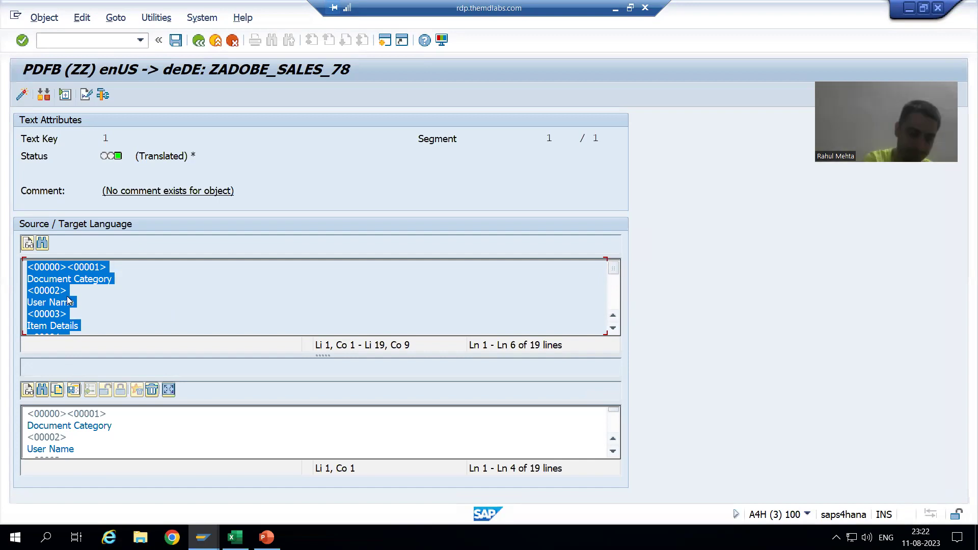
{"action": "key", "text": "super+r"}
{"action": "key", "text": "Return"}
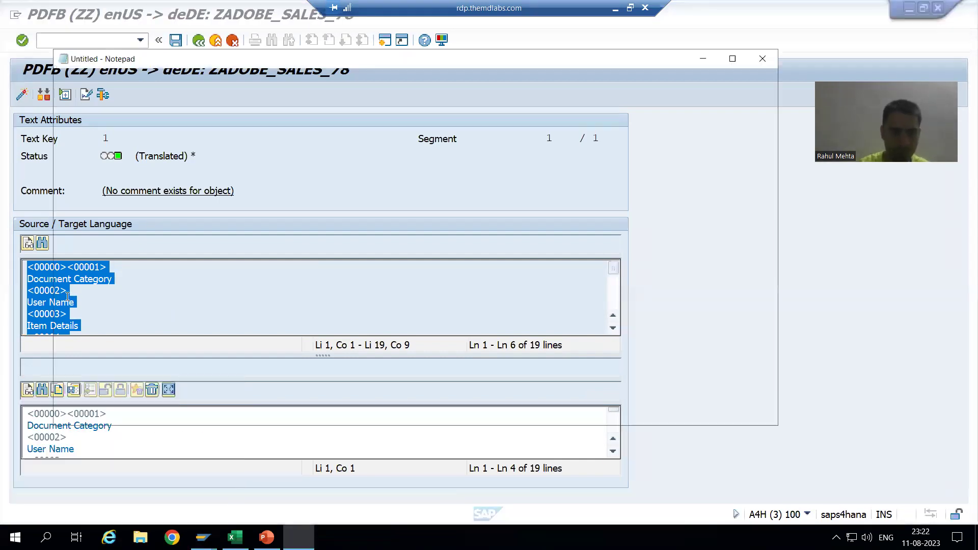
{"action": "type", "text": "<00000><00001> Document Category <00002> User Name <00003> Item Details <00004> Net Value <00005> Sales Document Number. <00006> Item <00007> Header Details <00008> Time <00009> Creation Date <00010>"}
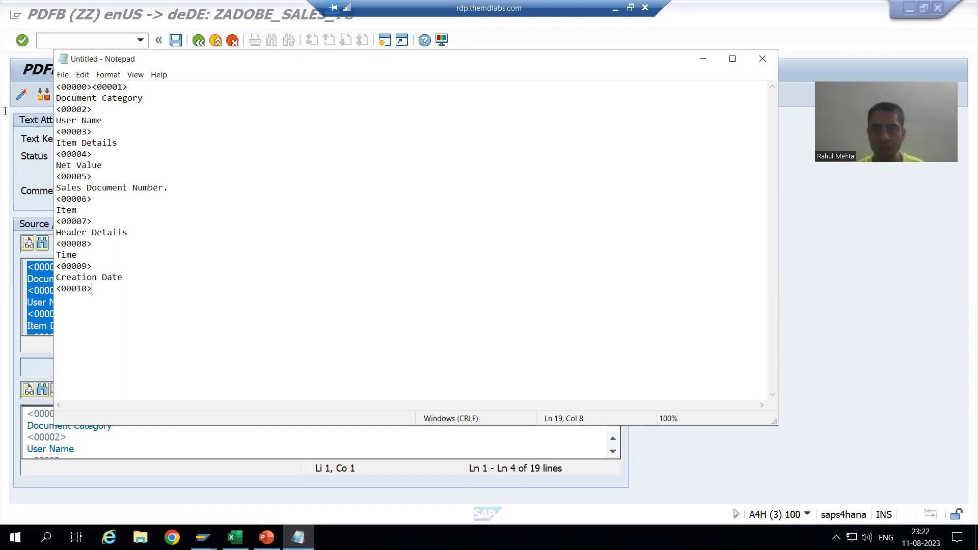
Step: Compare the Notepad entries Document Category, User Name, Item Details and Net Value with the matching captions in the form layout
{"action": "left_click", "coordinate": [122, 98]}
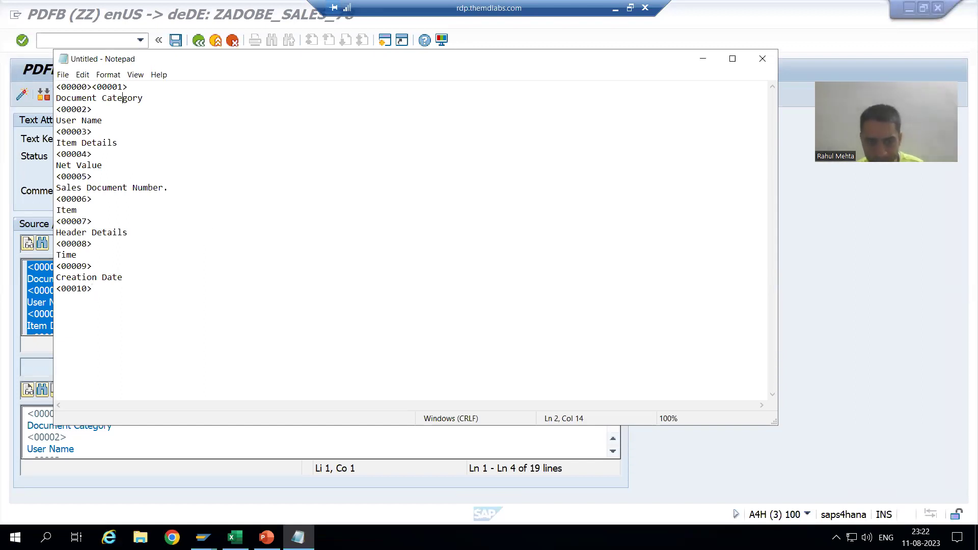
{"action": "left_click", "coordinate": [203, 537]}
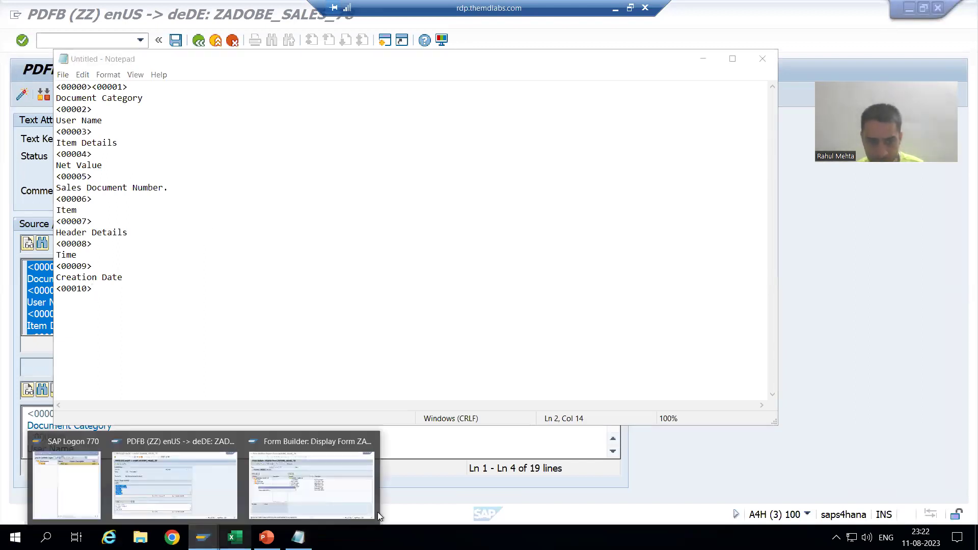
{"action": "left_click", "coordinate": [309, 485]}
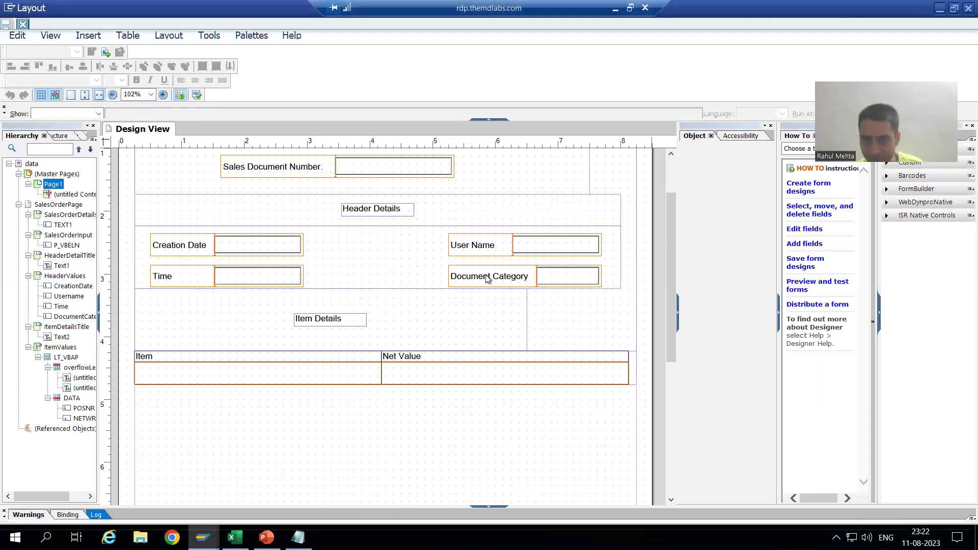
{"action": "key", "text": "alt+Tab"}
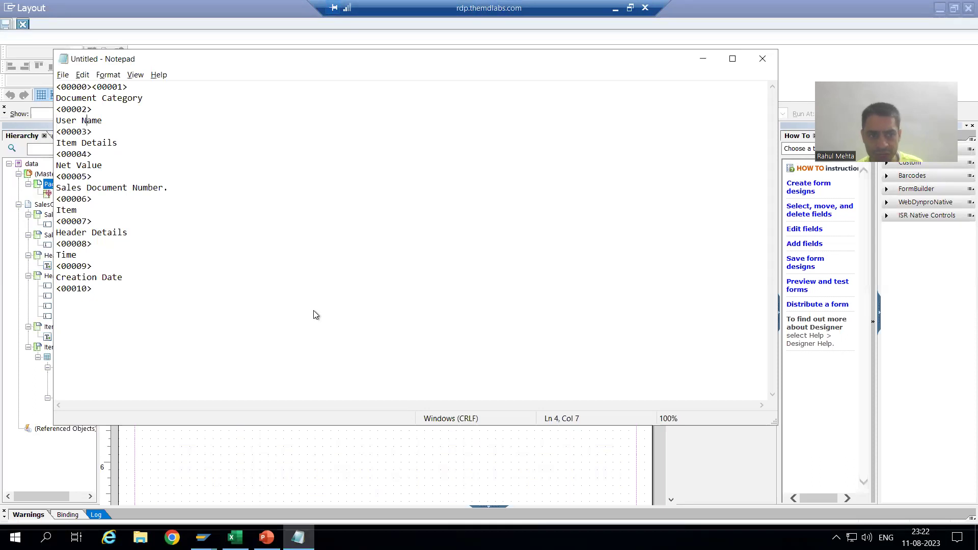
{"action": "key", "text": "alt+Tab"}
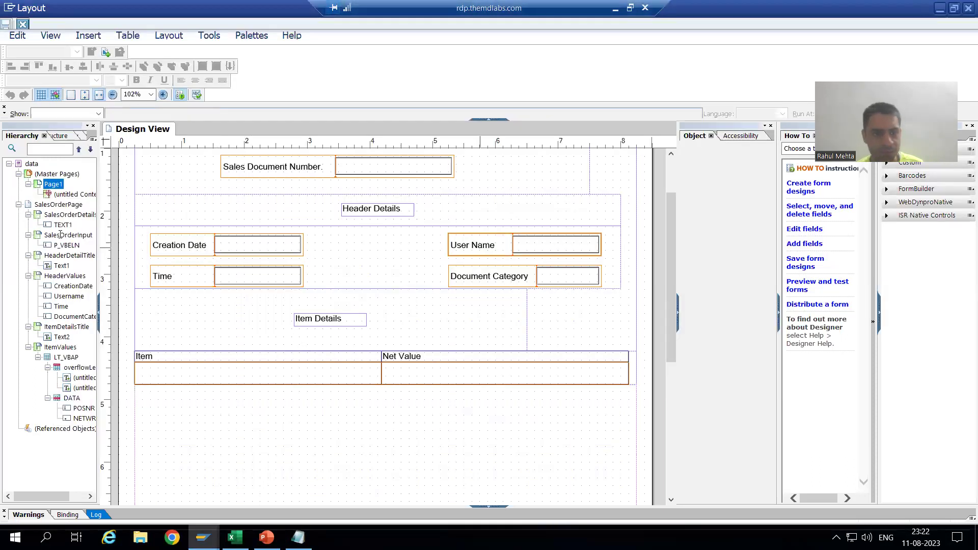
{"action": "key", "text": "alt+Tab"}
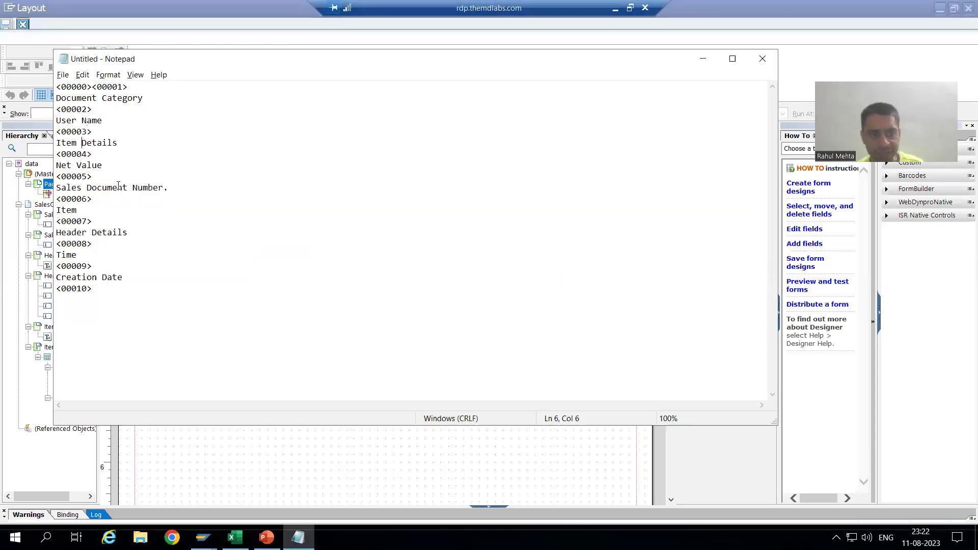
{"action": "key", "text": "alt+Tab"}
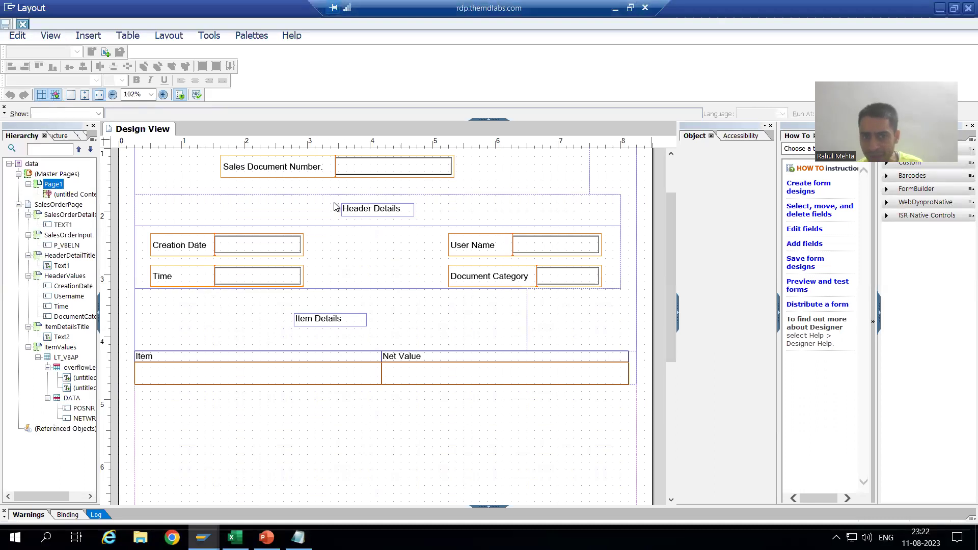
{"action": "key", "text": "alt+Tab"}
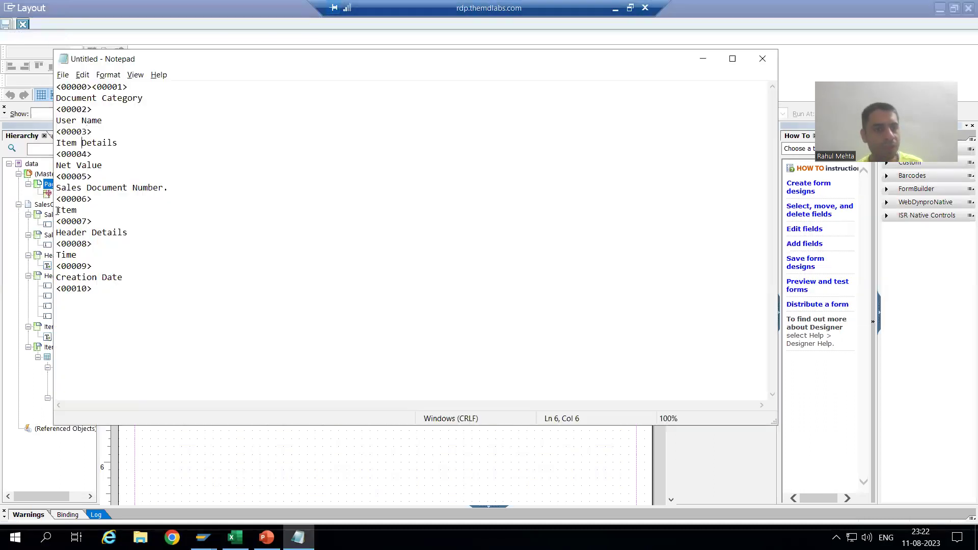
{"action": "key", "text": "alt+Tab"}
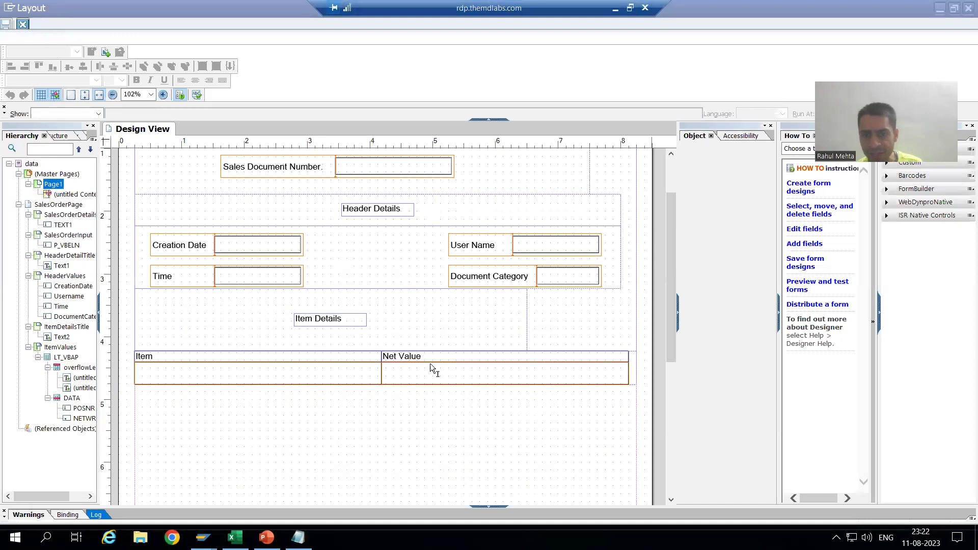
Step: Compare the Sales Document Number and Item entries in Notepad with their captions in the form layout
{"action": "key", "text": "alt+Tab"}
{"action": "left_click", "coordinate": [102, 187]}
{"action": "key", "text": "alt+Tab"}
{"action": "key", "text": "alt+Tab"}
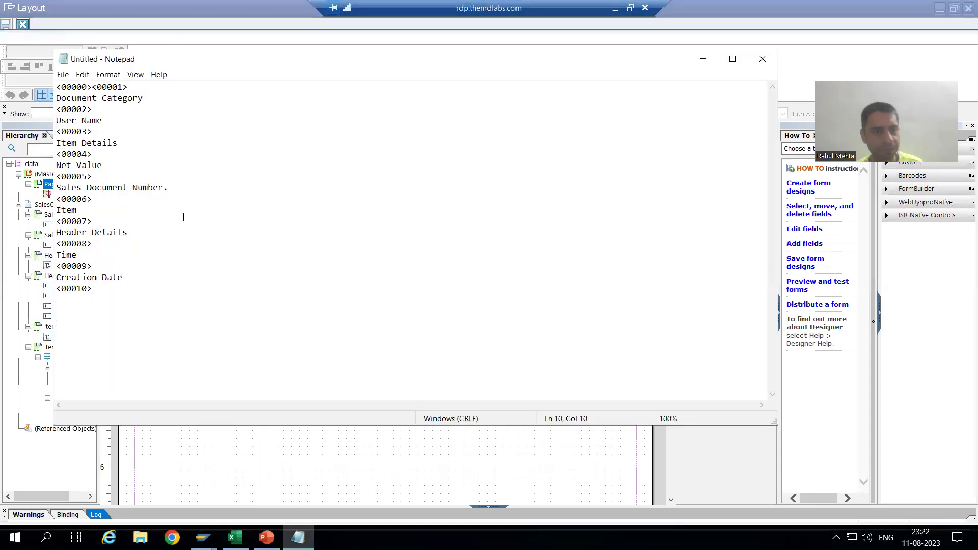
{"action": "left_click", "coordinate": [66, 210]}
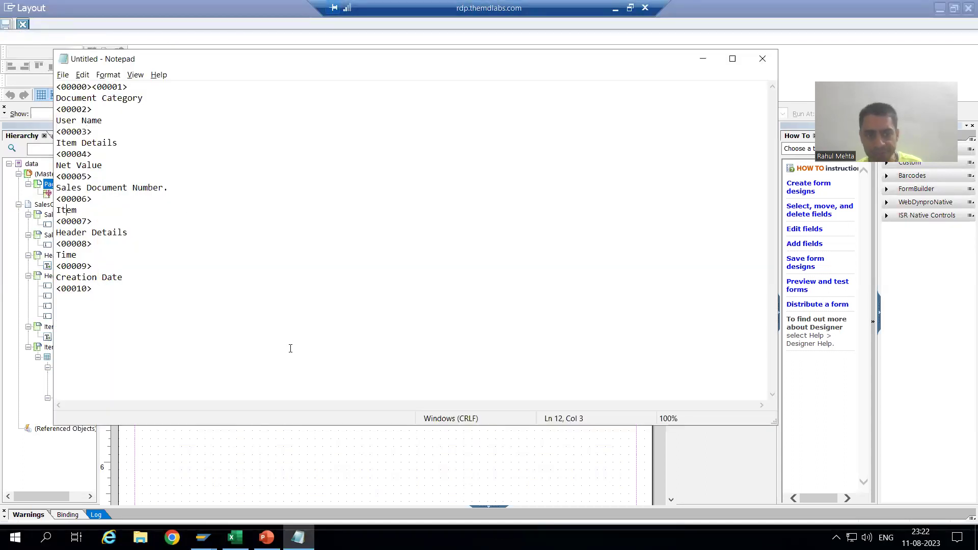
{"action": "key", "text": "alt+Tab"}
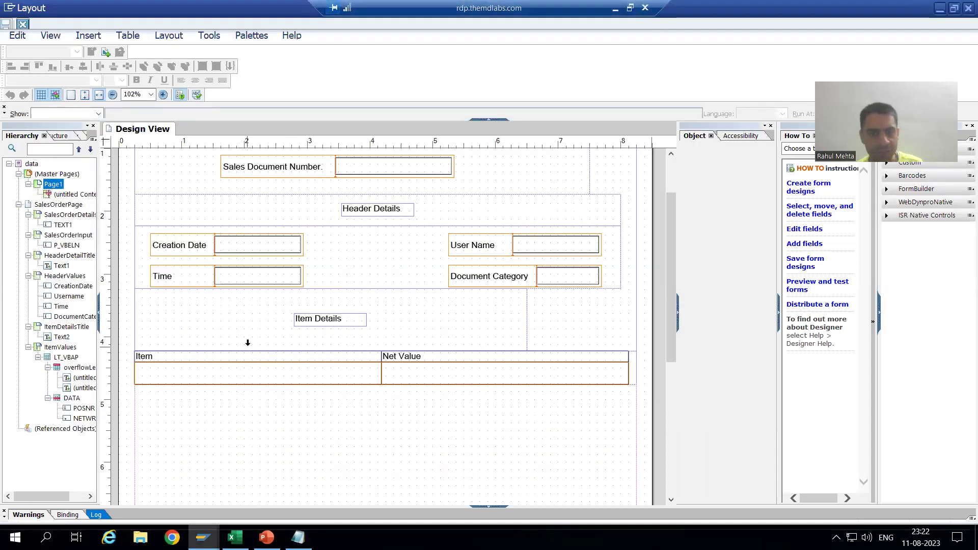
Step: Compare the Header Details, Time and Creation Date entries in Notepad with their captions in the form layout
{"action": "key", "text": "alt+Tab"}
{"action": "left_click", "coordinate": [107, 232]}
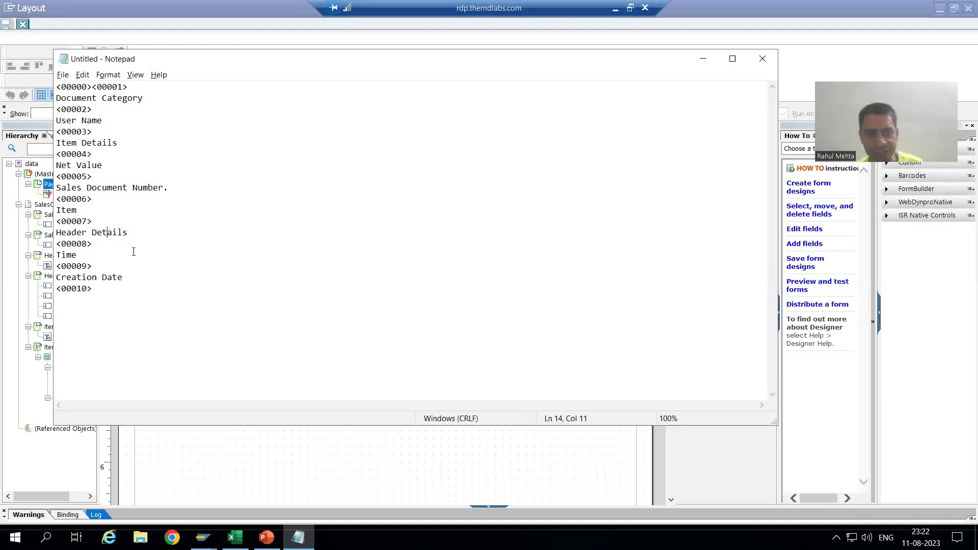
{"action": "key", "text": "alt+Tab"}
{"action": "left_click", "coordinate": [397, 220]}
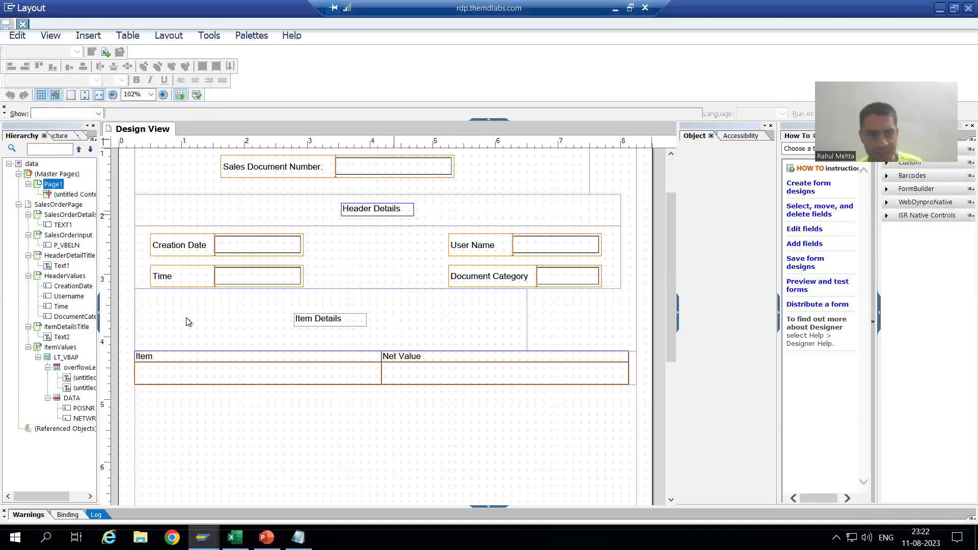
{"action": "key", "text": "alt+Tab"}
{"action": "left_click", "coordinate": [72, 255]}
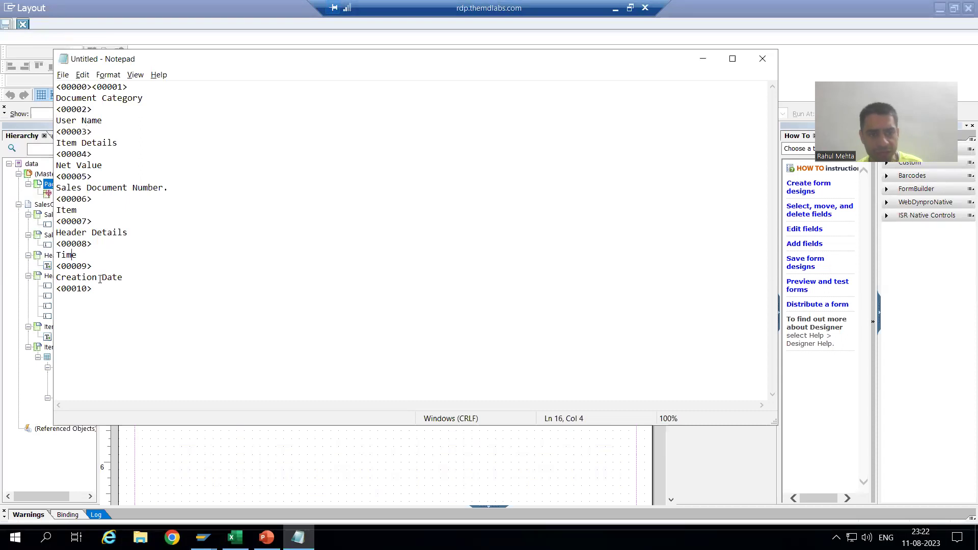
{"action": "key", "text": "alt+Tab"}
{"action": "left_click", "coordinate": [226, 249]}
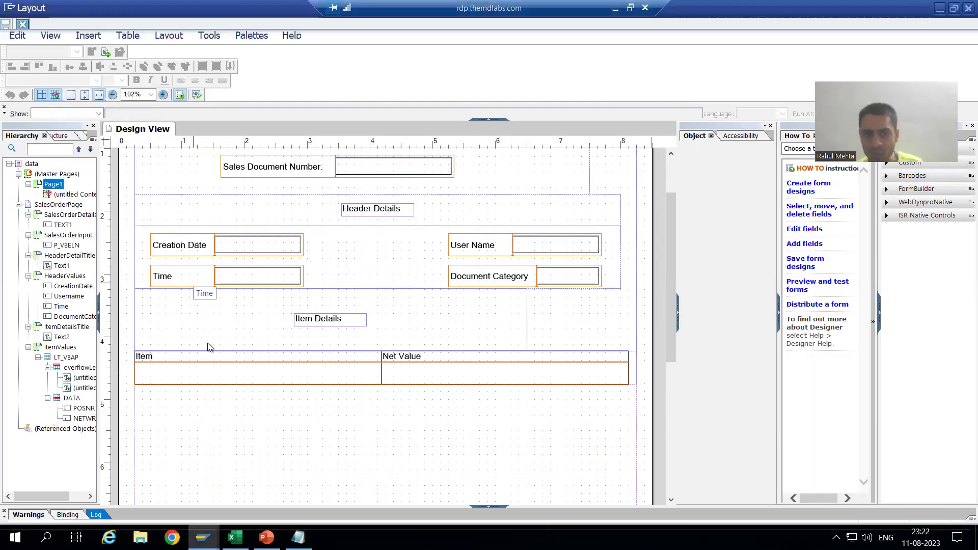
{"action": "key", "text": "alt+Tab"}
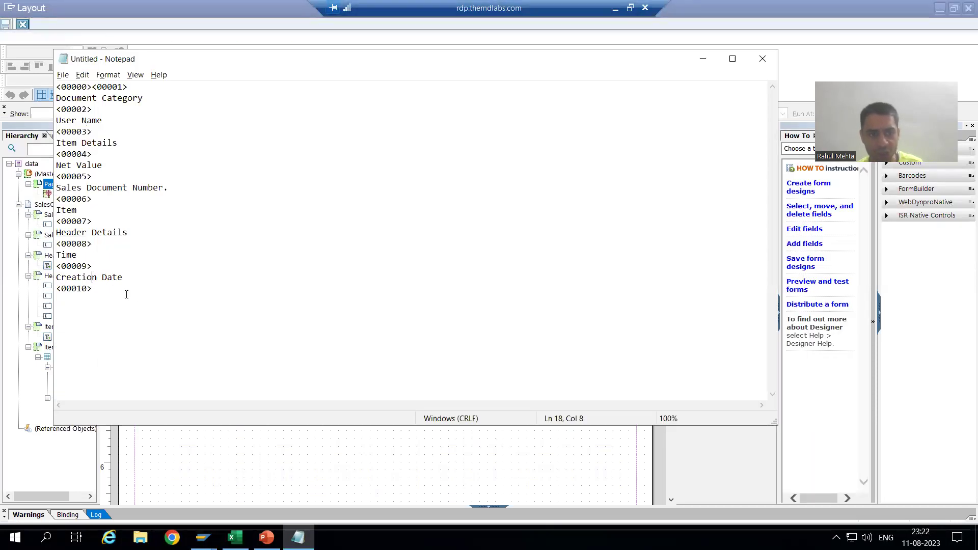
{"action": "key", "text": "alt+Tab"}
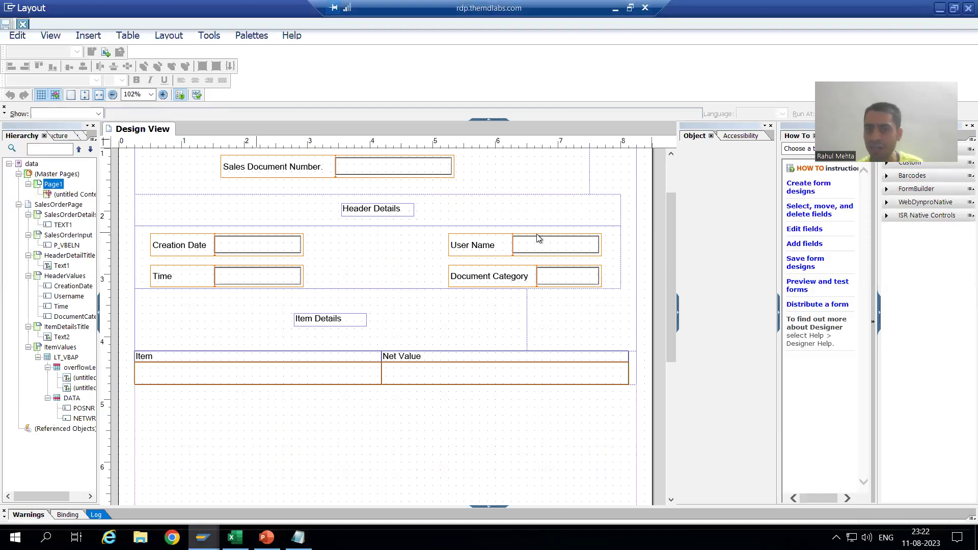
Step: Check the TEXT1 title field of the layout against the Notepad text list and select that field
{"action": "left_click_drag", "start_coordinate": [671, 241], "coordinate": [674, 197]}
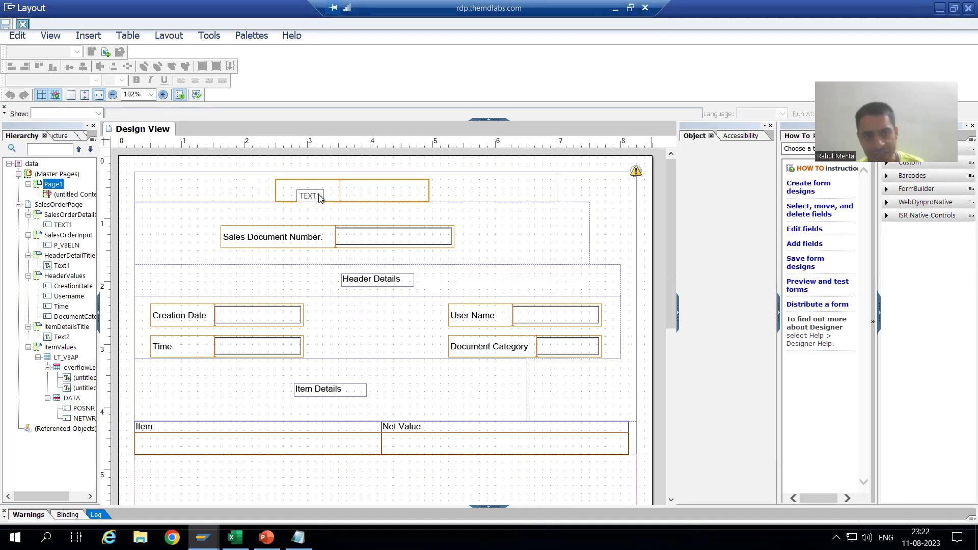
{"action": "key", "text": "alt+Tab"}
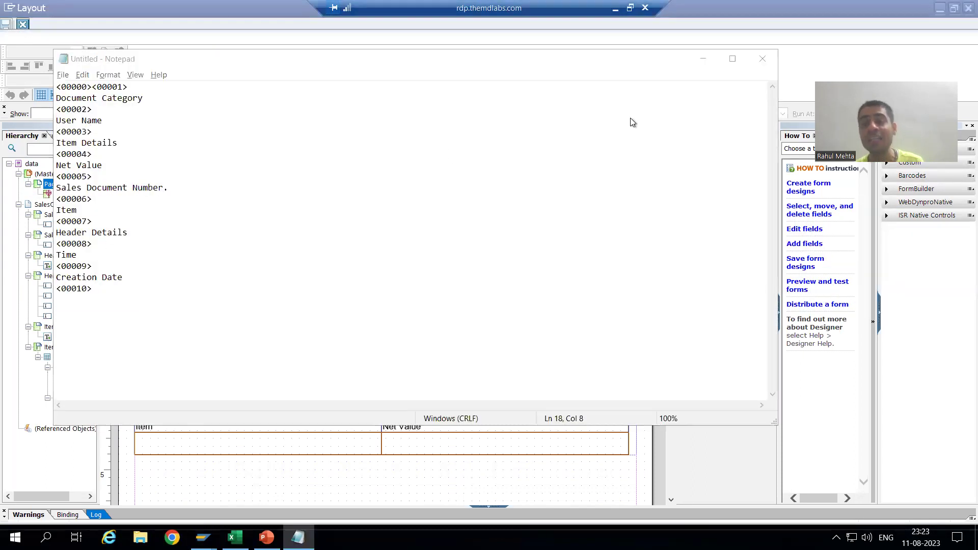
{"action": "key", "text": "alt+Tab"}
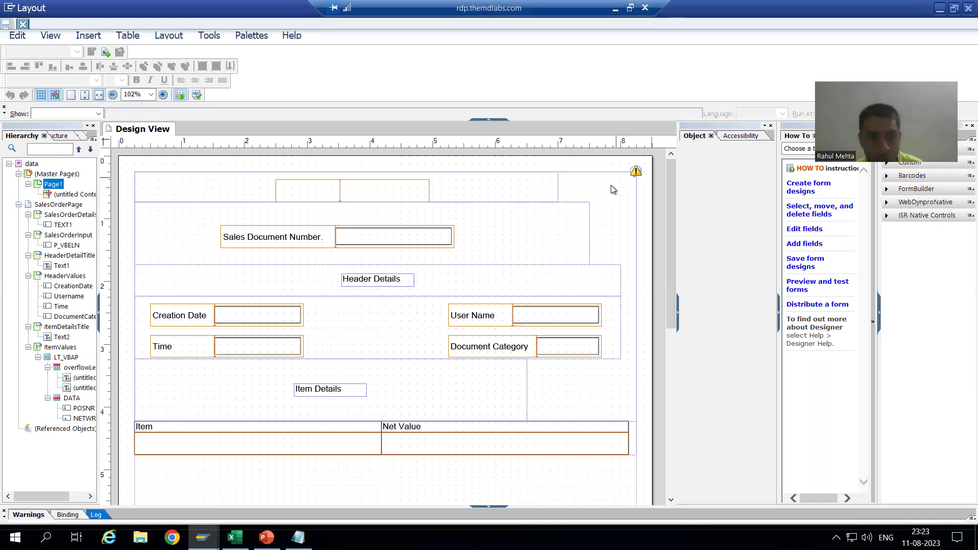
{"action": "key", "text": "alt+Tab"}
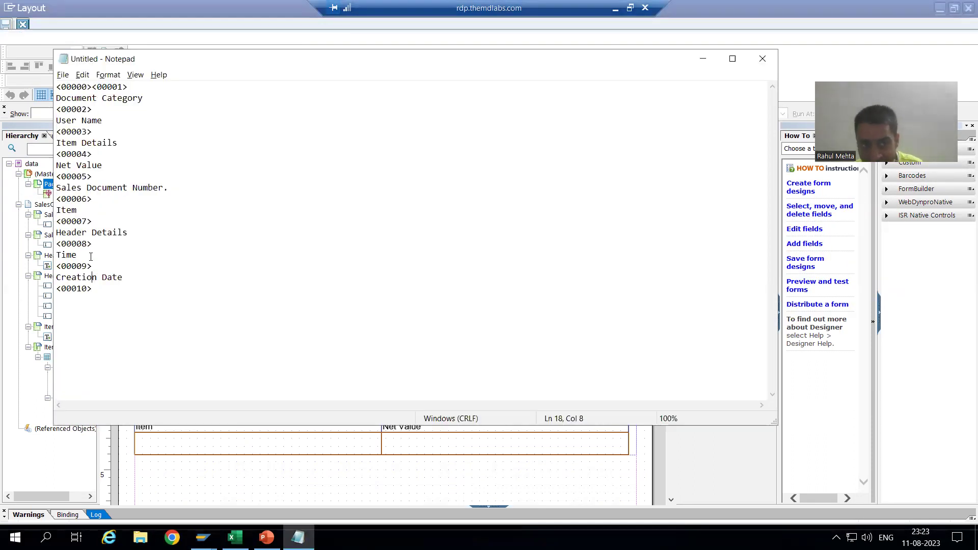
{"action": "key", "text": "alt+Tab"}
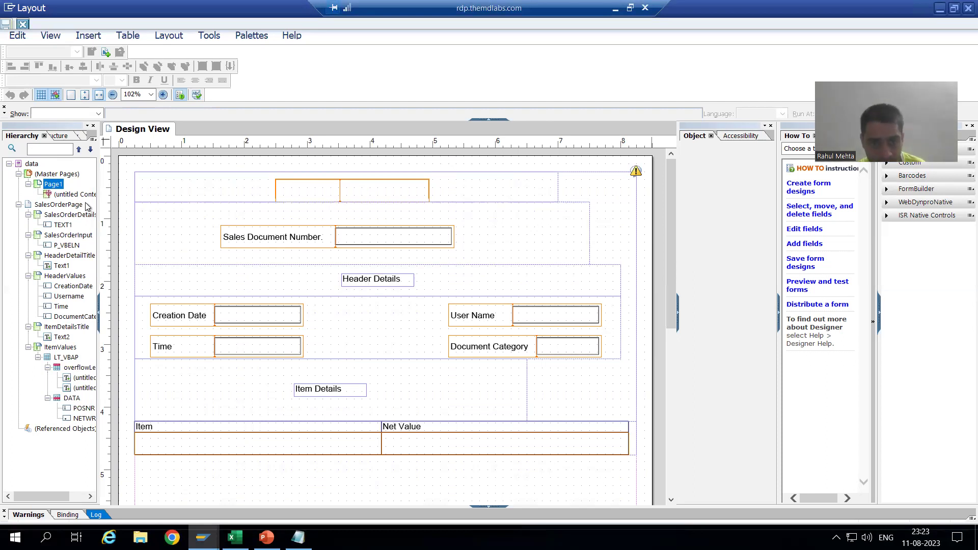
{"action": "left_click", "coordinate": [324, 193]}
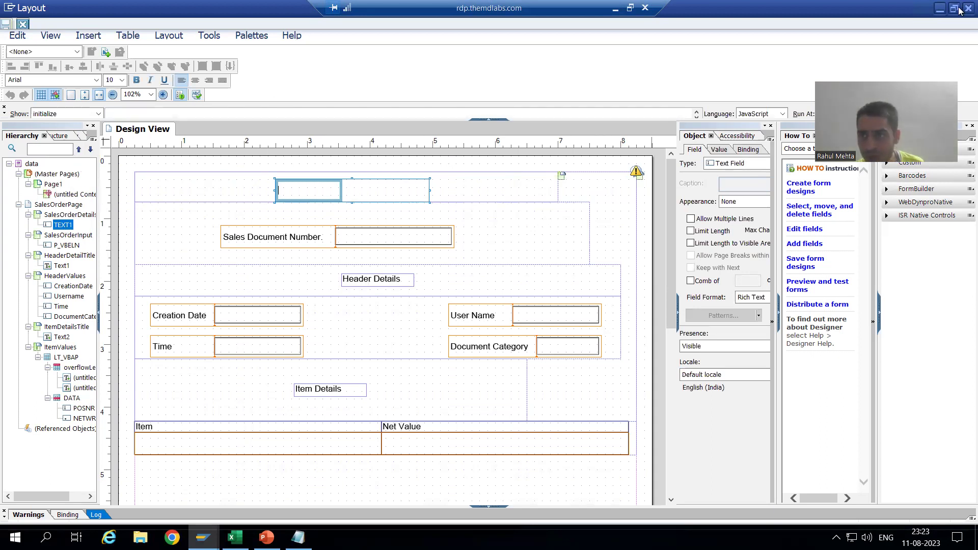
Step: Return to the form's context and examine the text type in the properties of the TEXT1 node
{"action": "key", "text": "F3"}
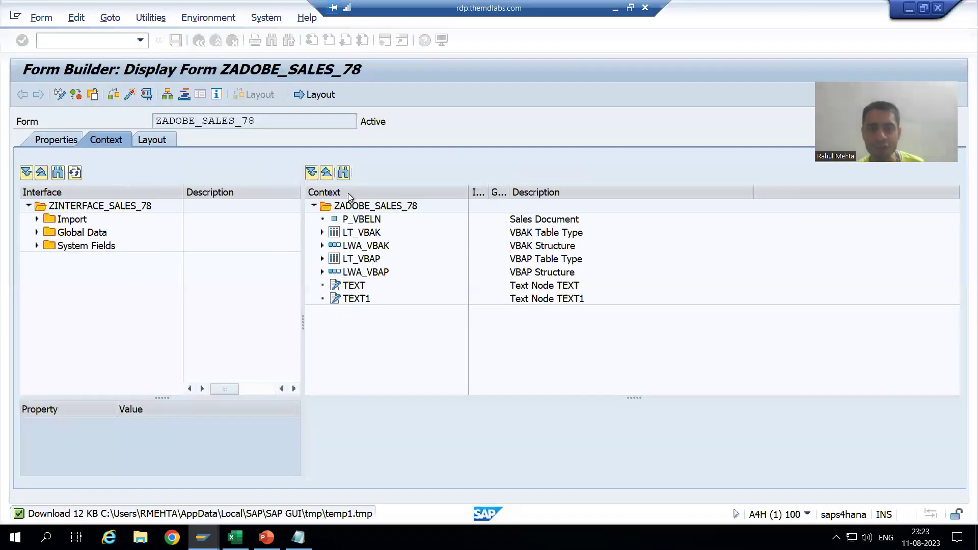
{"action": "left_click", "coordinate": [358, 300]}
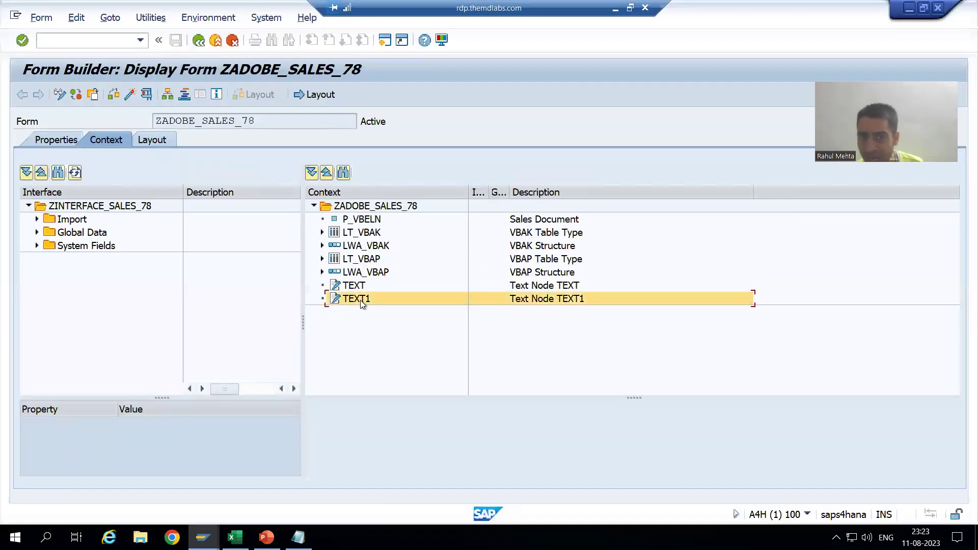
{"action": "double_click", "coordinate": [381, 301]}
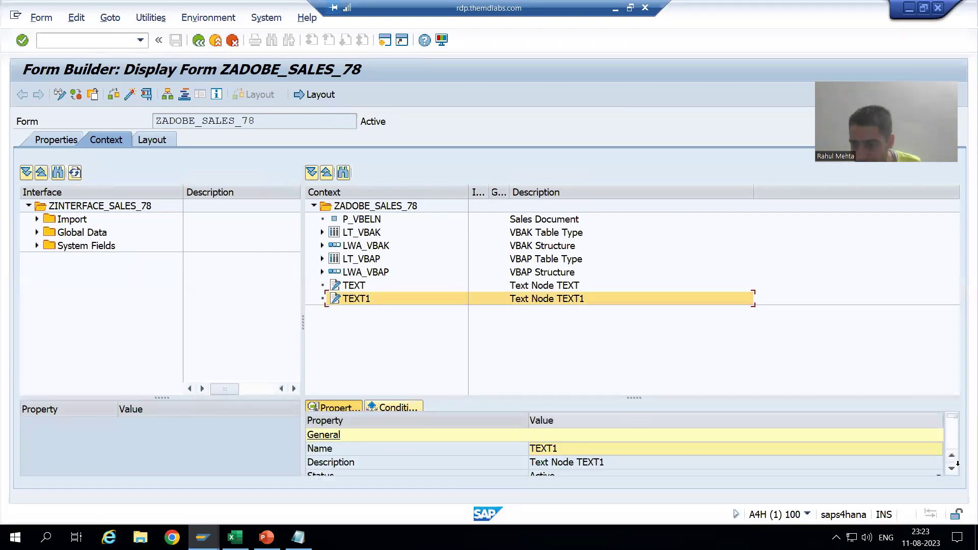
{"action": "left_click", "coordinate": [951, 468]}
{"action": "left_click", "coordinate": [951, 468]}
{"action": "left_click", "coordinate": [951, 469]}
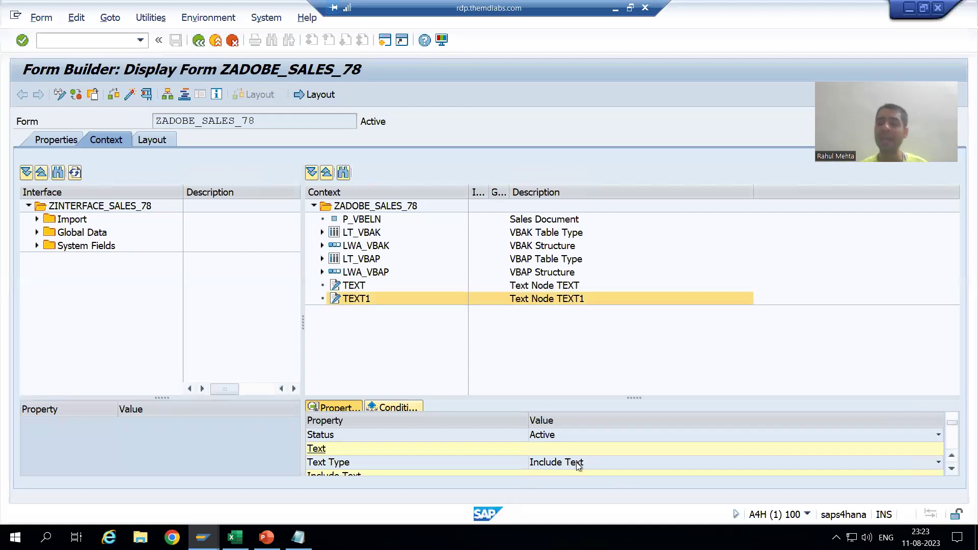
Step: Test the form by entering a sales document number and show its print preview using output device LP01
{"action": "left_click", "coordinate": [152, 94]}
{"action": "type", "text": "44"}
{"action": "left_click", "coordinate": [21, 94]}
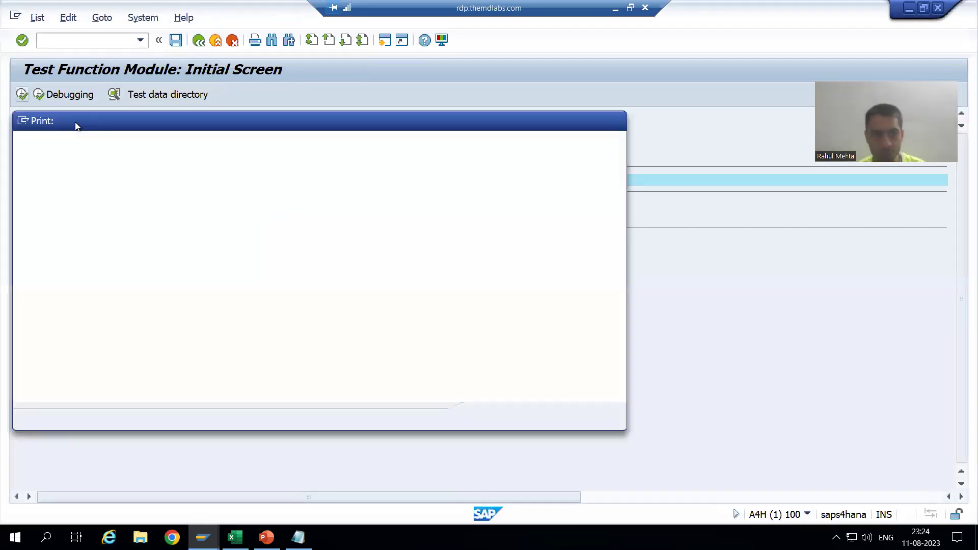
{"action": "left_click", "coordinate": [137, 146]}
{"action": "left_click", "coordinate": [148, 160]}
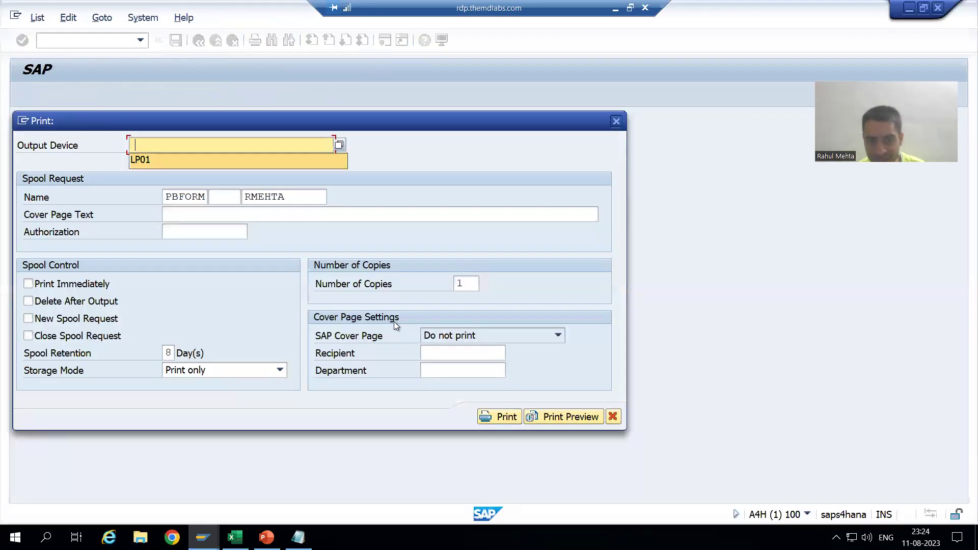
{"action": "left_click", "coordinate": [554, 420]}
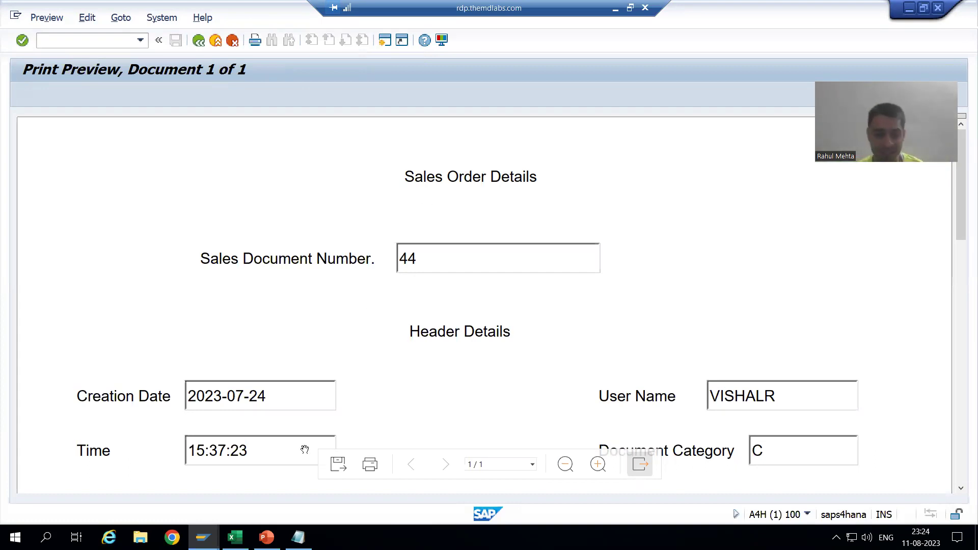
Step: Compare the print preview with the source text in the translation editor, and leave the preview
{"action": "mouse_move", "coordinate": [203, 537]}
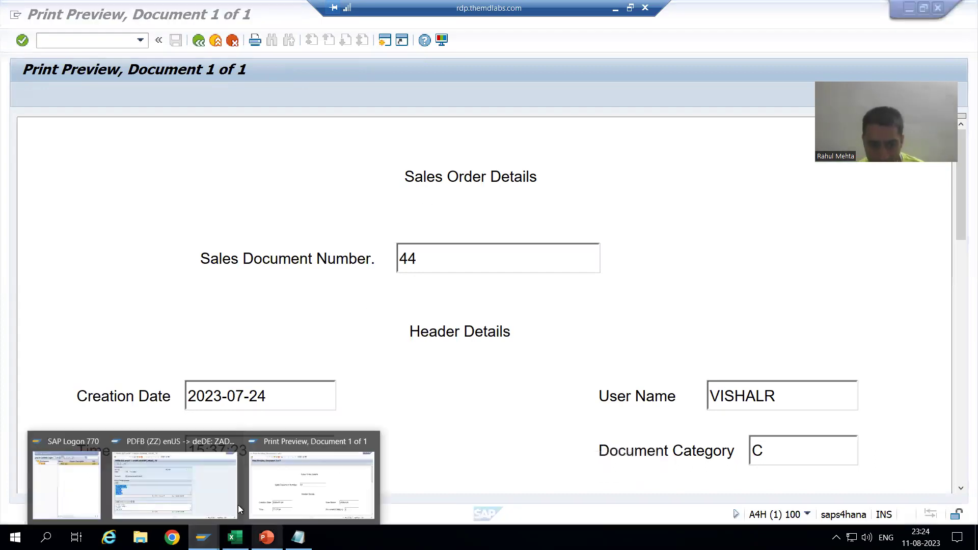
{"action": "left_click", "coordinate": [170, 491]}
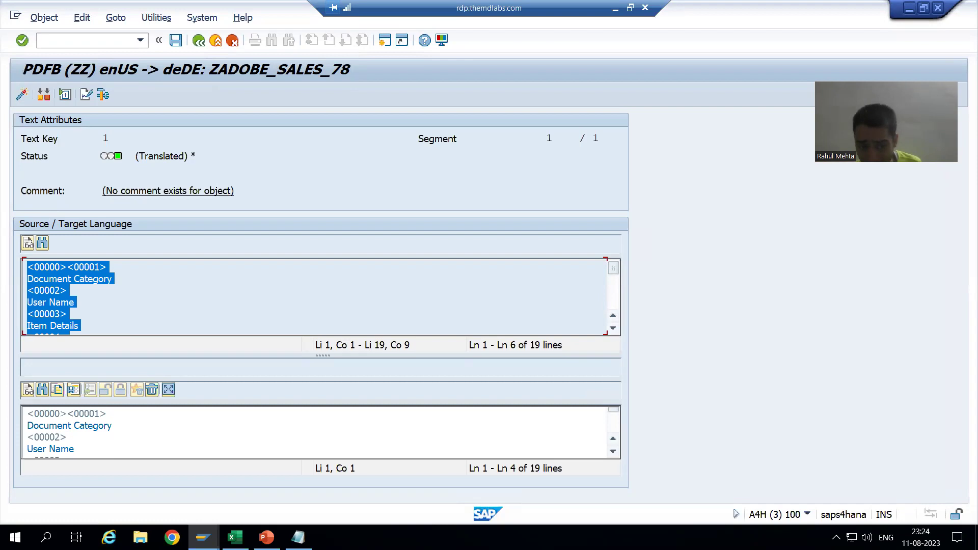
{"action": "left_click", "coordinate": [204, 537]}
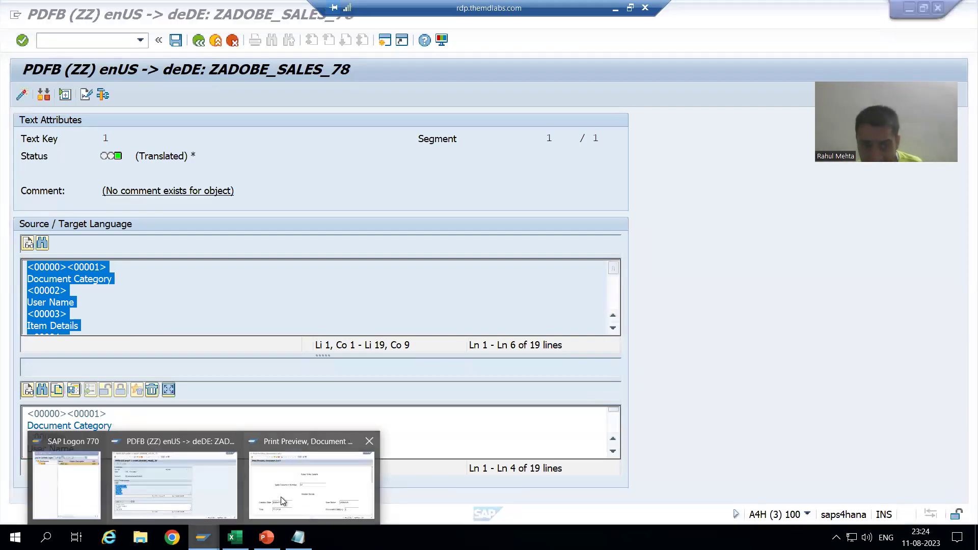
{"action": "left_click", "coordinate": [283, 501]}
{"action": "left_click", "coordinate": [199, 40]}
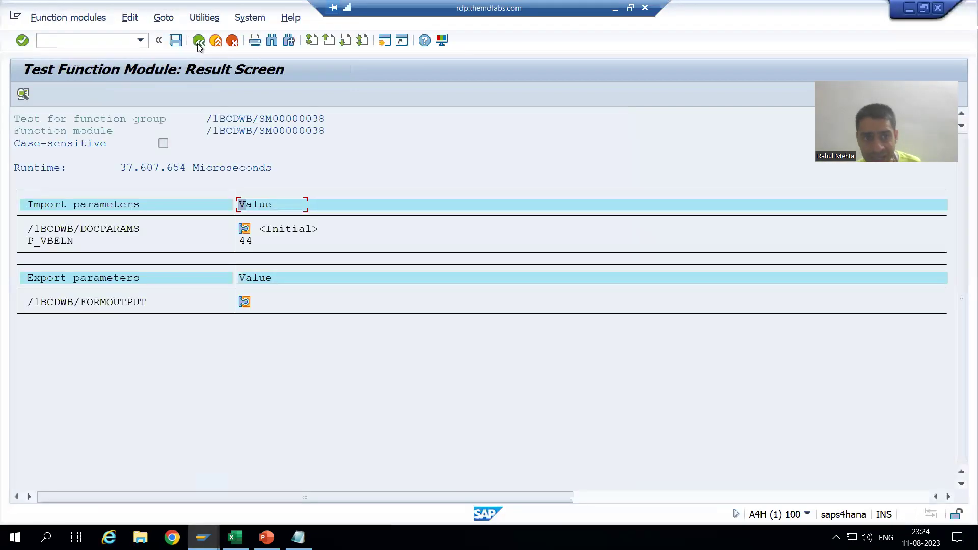
Step: Leave the function module test, examine the text fields in the form's layout, and close the layout editor
{"action": "left_click", "coordinate": [199, 40]}
{"action": "left_click", "coordinate": [199, 40]}
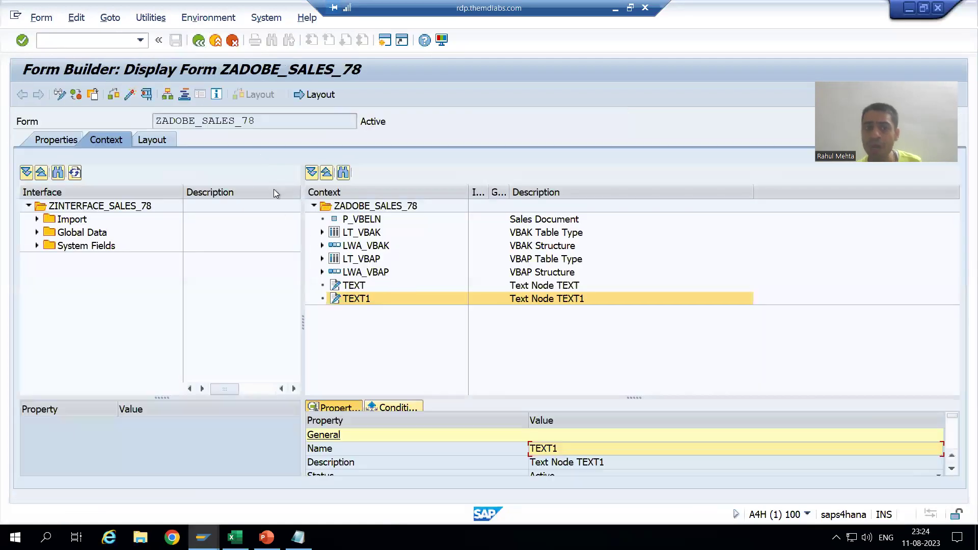
{"action": "left_click", "coordinate": [329, 97]}
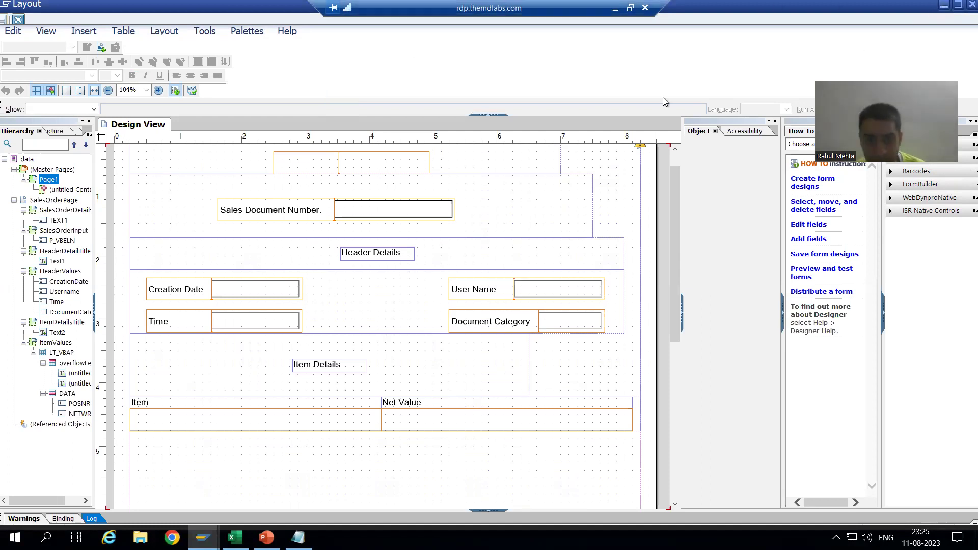
{"action": "key", "text": "F3"}
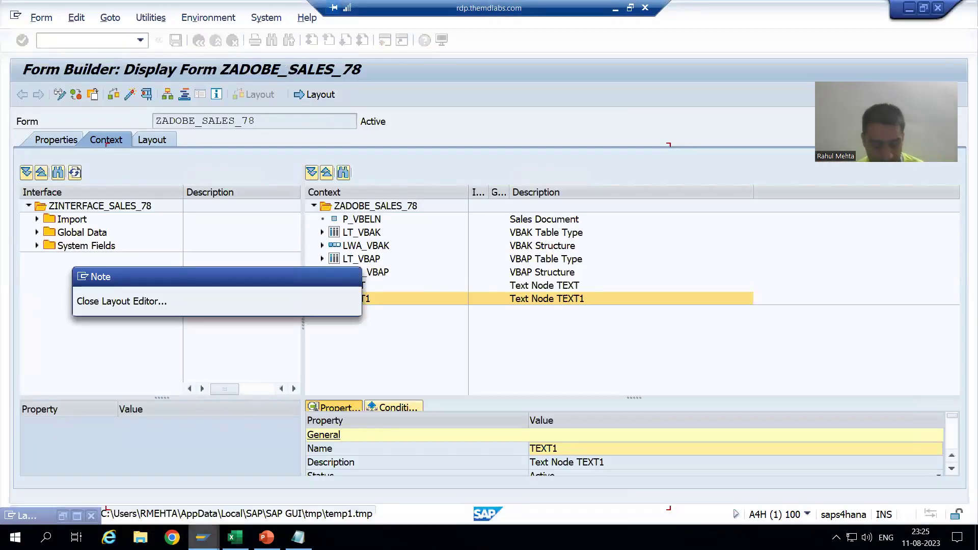
Step: Return to the SE63 translation editor and compare its source text with the English and German terms in the Excel sheet
{"action": "mouse_move", "coordinate": [203, 537]}
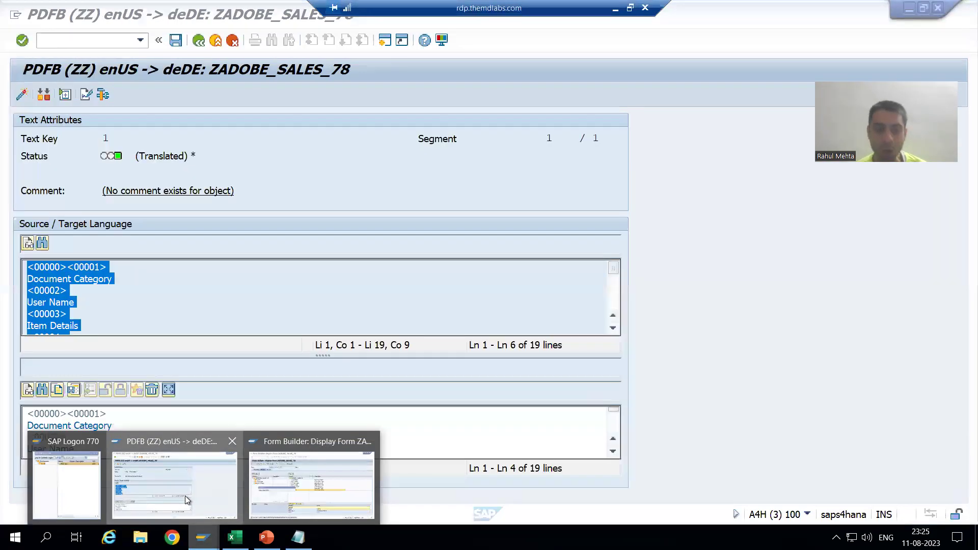
{"action": "left_click", "coordinate": [184, 496]}
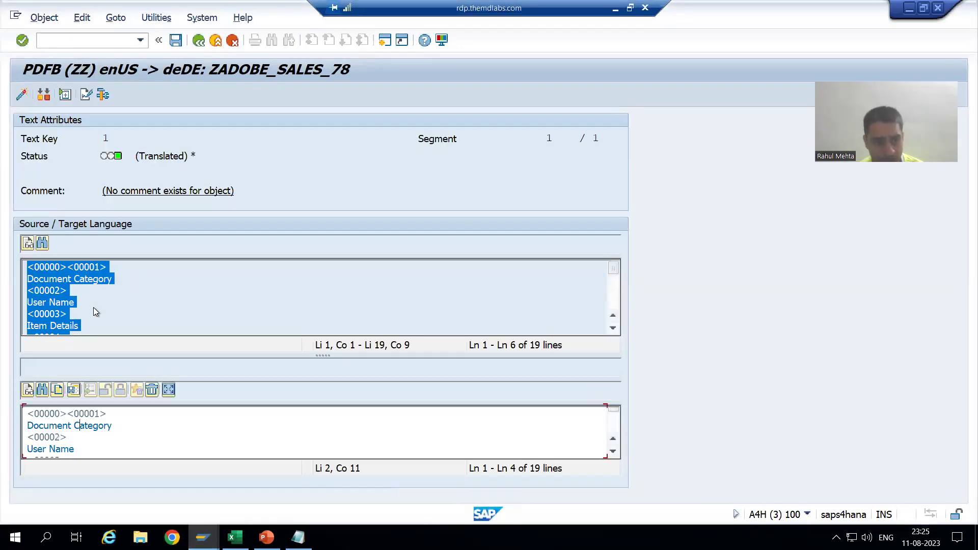
{"action": "left_click", "coordinate": [98, 279]}
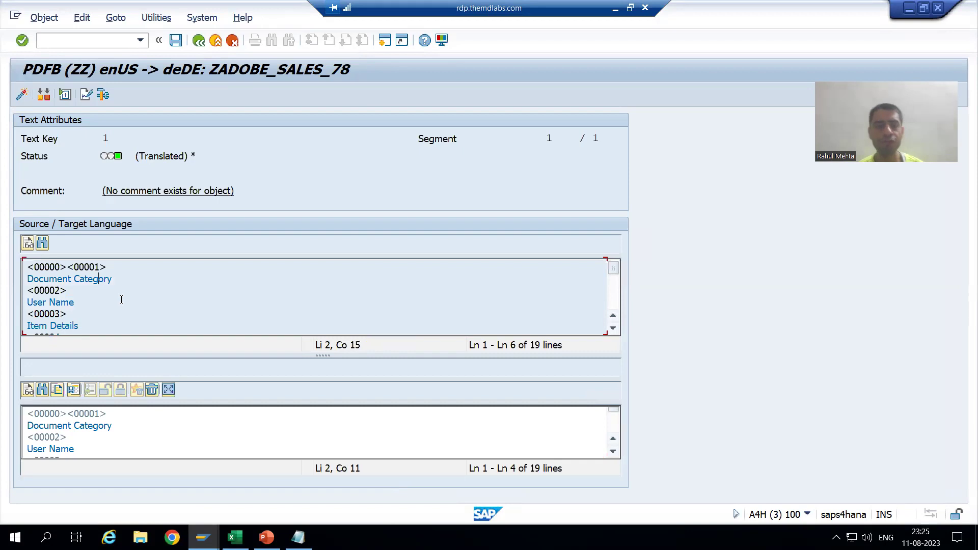
{"action": "left_click", "coordinate": [235, 538]}
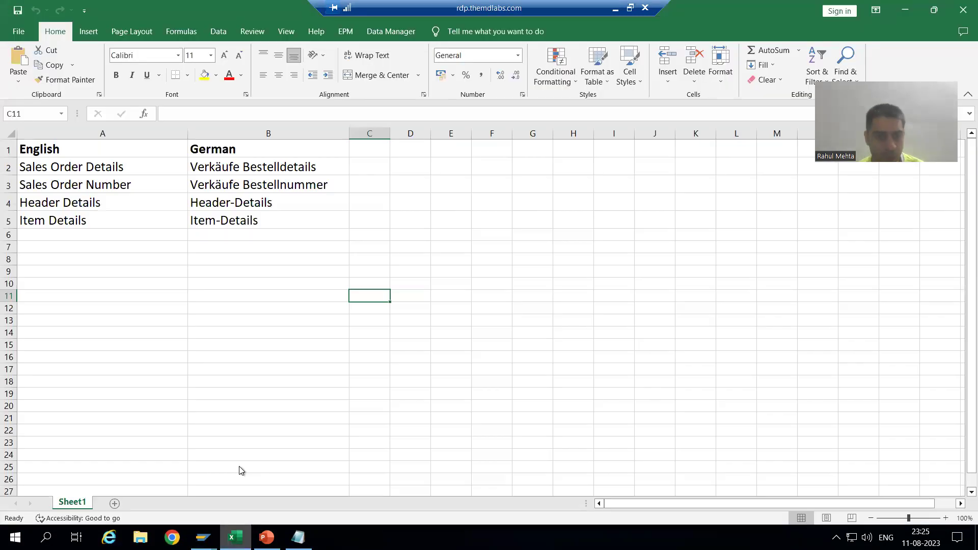
{"action": "left_click", "coordinate": [112, 186]}
{"action": "left_click", "coordinate": [133, 175]}
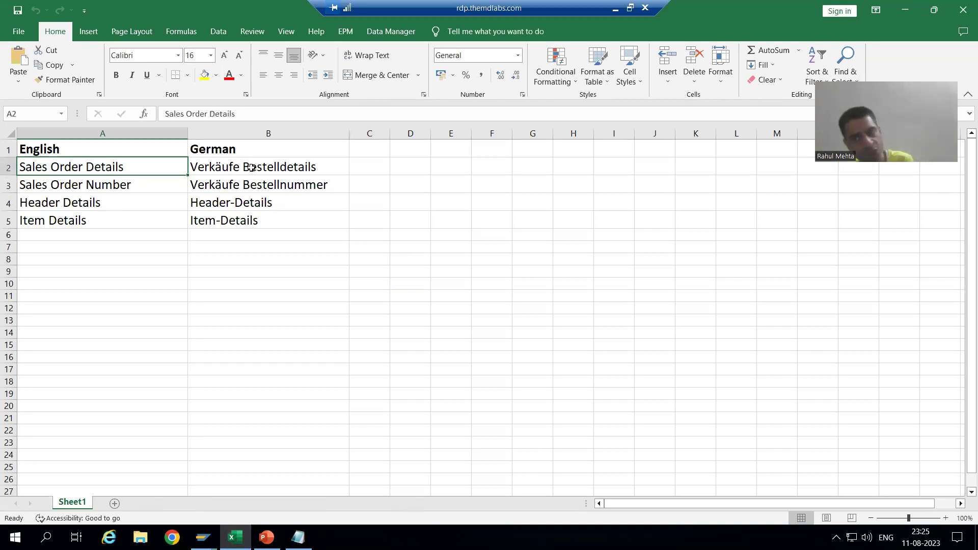
Step: Copy the German text Verkäufe Bestellnummer for Sales Order Number from cell B3 of the Excel sheet
{"action": "left_click", "coordinate": [120, 185]}
{"action": "double_click", "coordinate": [330, 184]}
{"action": "left_click_drag", "start_coordinate": [328, 183], "coordinate": [186, 184]}
{"action": "key", "text": "ctrl+c"}
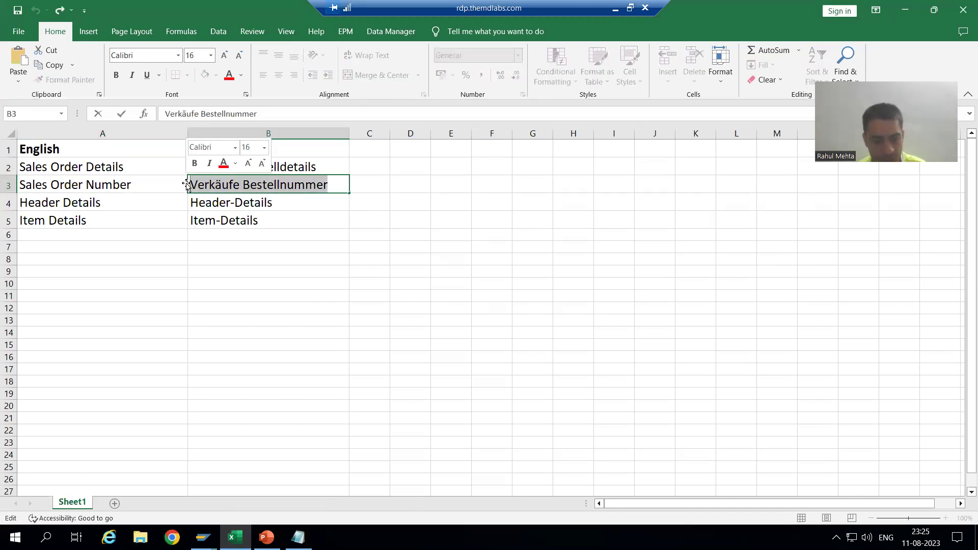
Step: In the SAP translation editor, replace the target text "Sales Document Number." under <00005> with the copied Verkäufe Bestellnummer
{"action": "key", "text": "alt+Tab"}
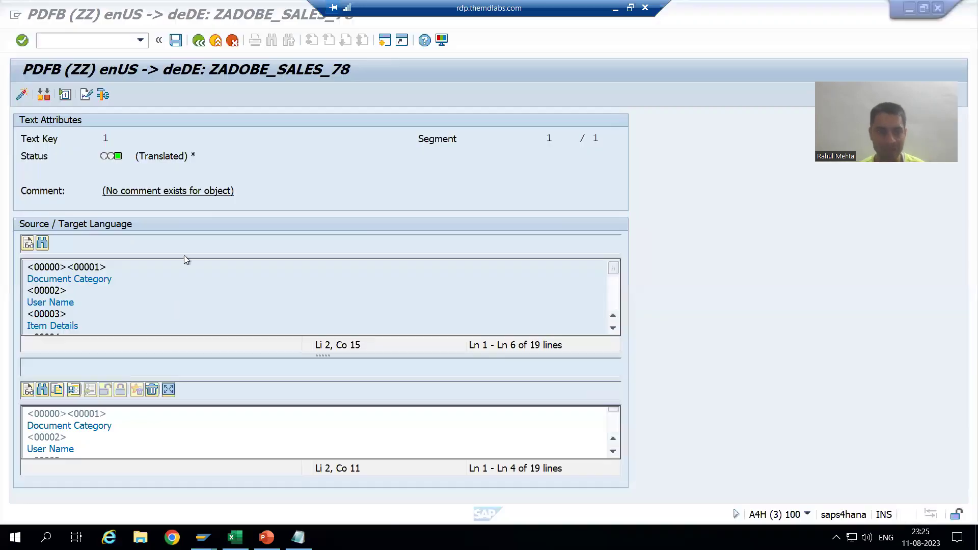
{"action": "left_click", "coordinate": [126, 438]}
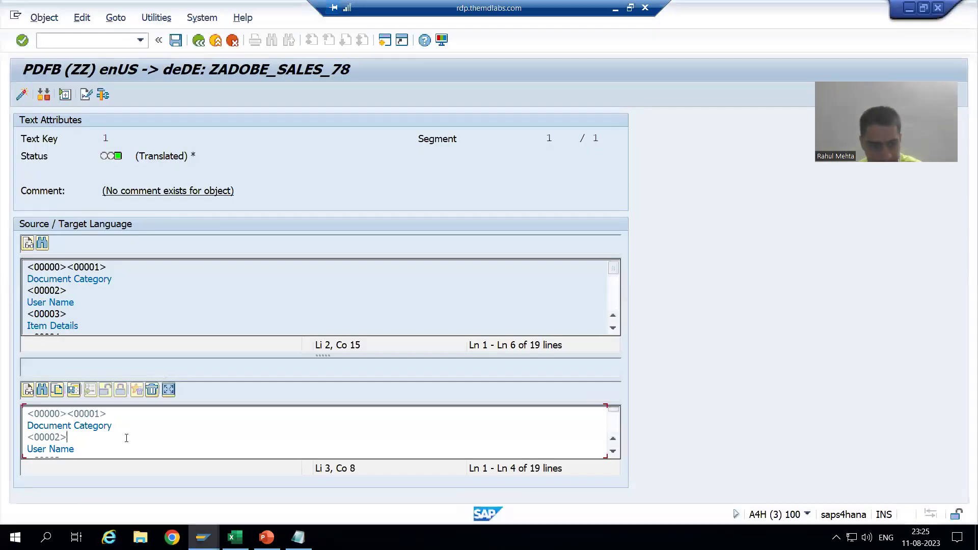
{"action": "key", "text": "Down"}
{"action": "key", "text": "Down"}
{"action": "key", "text": "Down"}
{"action": "key", "text": "Down"}
{"action": "key", "text": "Down"}
{"action": "key", "text": "Down"}
{"action": "key", "text": "Down"}
{"action": "key", "text": "Down"}
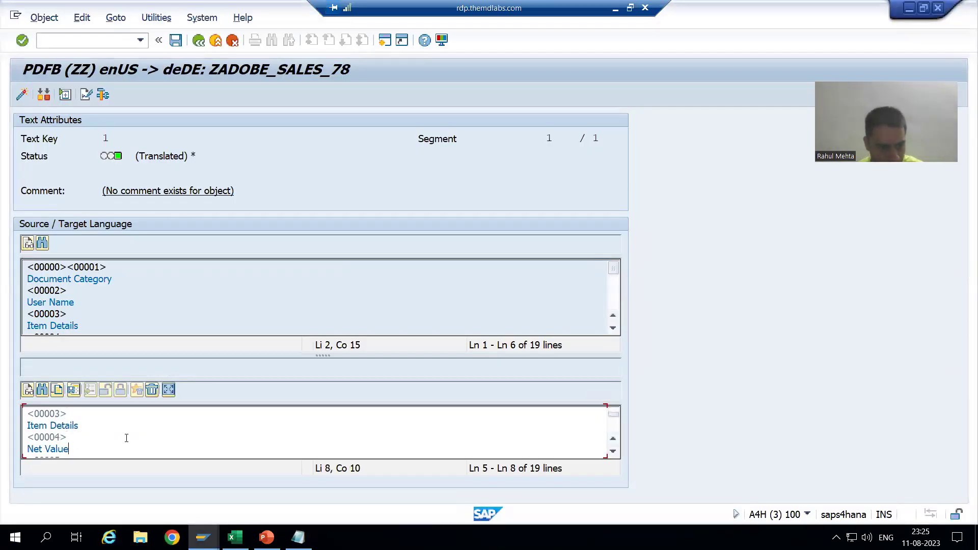
{"action": "key", "text": "Down"}
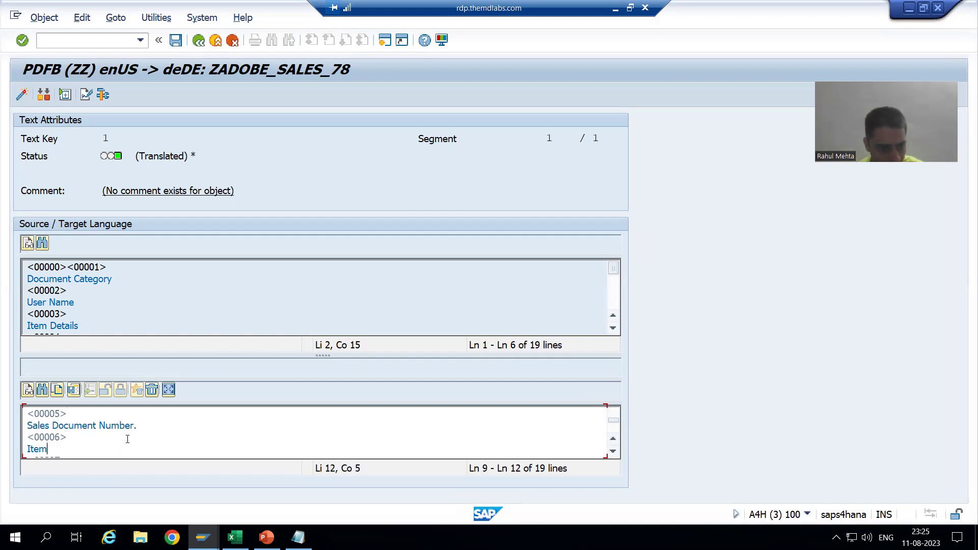
{"action": "left_click", "coordinate": [142, 426]}
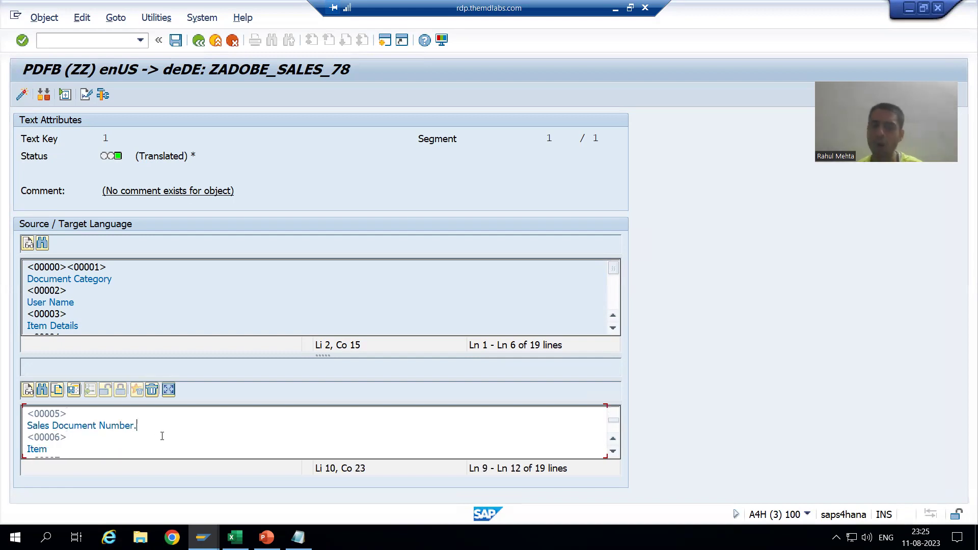
{"action": "key", "text": "BackSpace"}
{"action": "key", "text": "BackSpace"}
{"action": "key", "text": "BackSpace"}
{"action": "key", "text": "BackSpace"}
{"action": "key", "text": "BackSpace"}
{"action": "key", "text": "BackSpace"}
{"action": "key", "text": "BackSpace"}
{"action": "key", "text": "BackSpace"}
{"action": "key", "text": "BackSpace"}
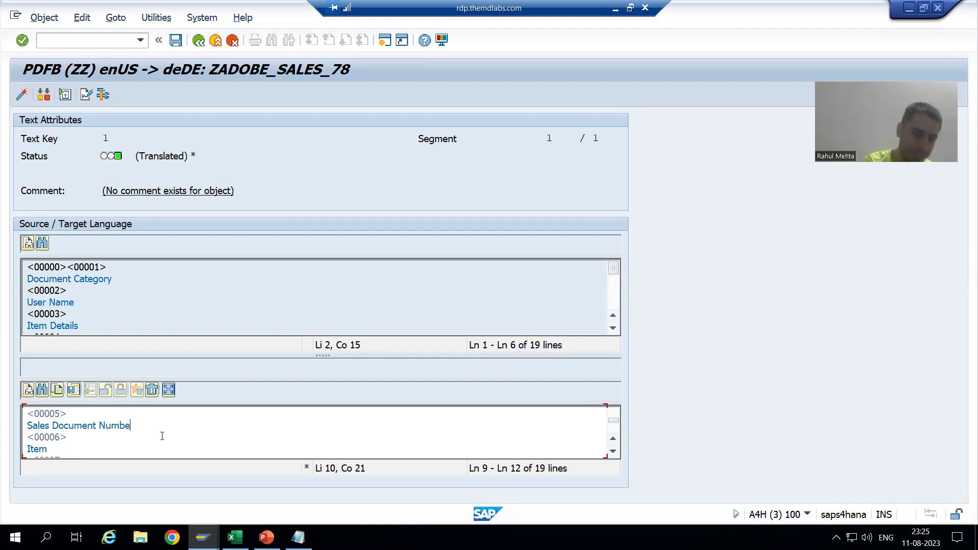
{"action": "key", "text": "BackSpace"}
{"action": "key", "text": "BackSpace"}
{"action": "key", "text": "BackSpace"}
{"action": "key", "text": "BackSpace"}
{"action": "key", "text": "BackSpace"}
{"action": "key", "text": "BackSpace"}
{"action": "key", "text": "BackSpace"}
{"action": "key", "text": "BackSpace"}
{"action": "key", "text": "BackSpace"}
{"action": "key", "text": "BackSpace"}
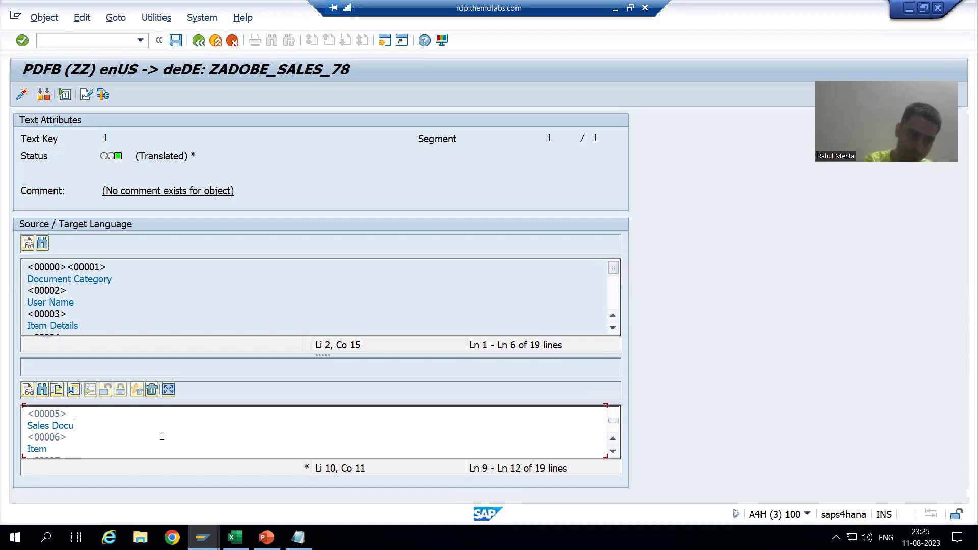
{"action": "key", "text": "BackSpace"}
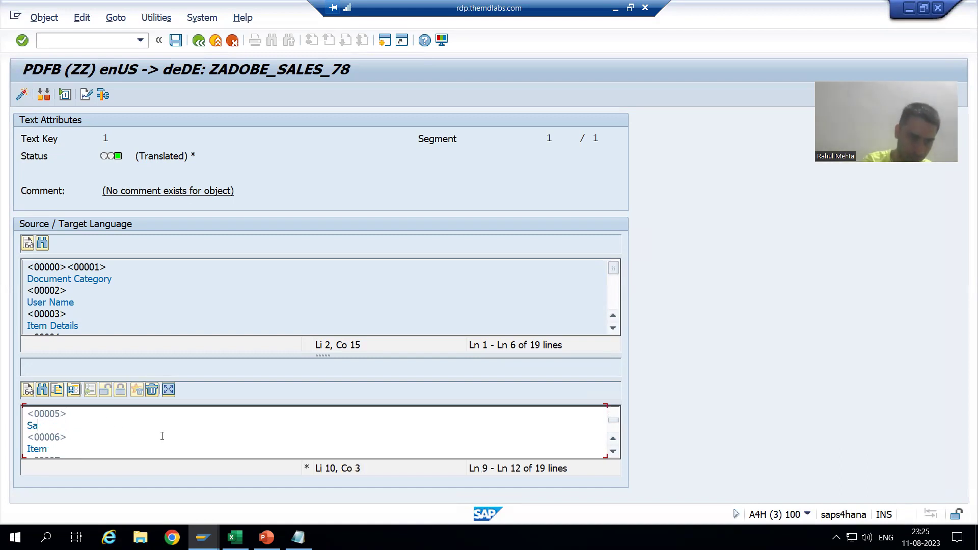
{"action": "key", "text": "BackSpace"}
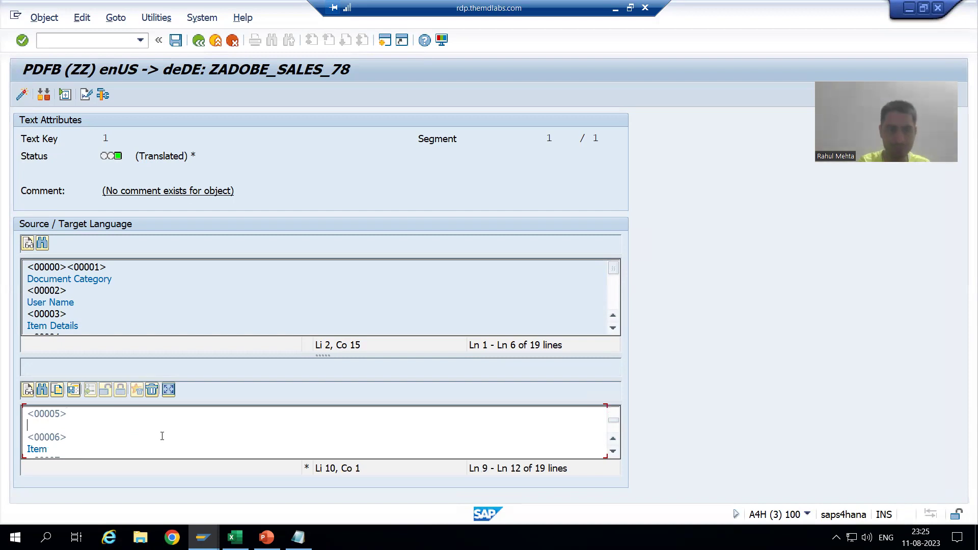
{"action": "key", "text": "ctrl+v"}
{"action": "left_click", "coordinate": [176, 437]}
Step: Locate Header Details in the target text and copy its German equivalent Header-Details from cell B4 of the Excel sheet
{"action": "scroll", "coordinate": [176, 437], "scroll_direction": "down", "scroll_amount": 1}
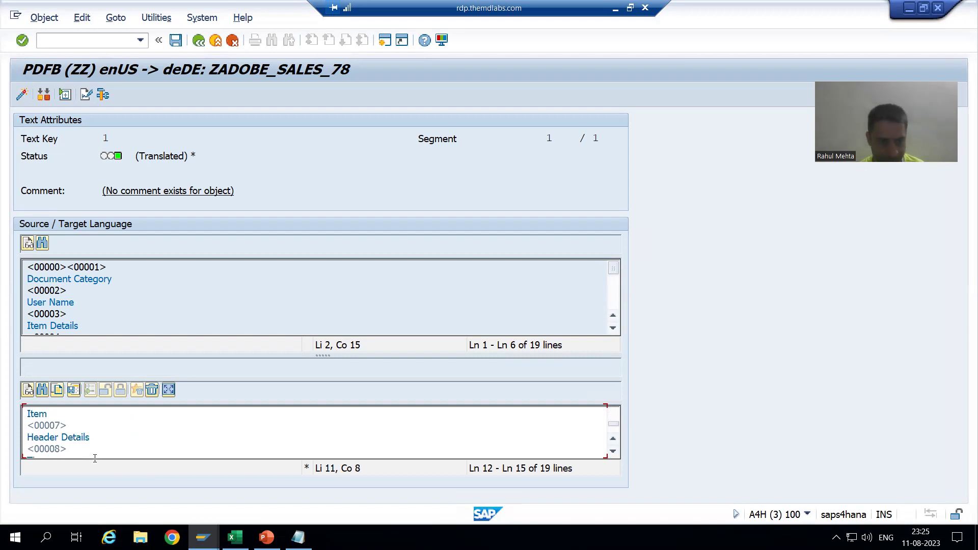
{"action": "left_click", "coordinate": [235, 537]}
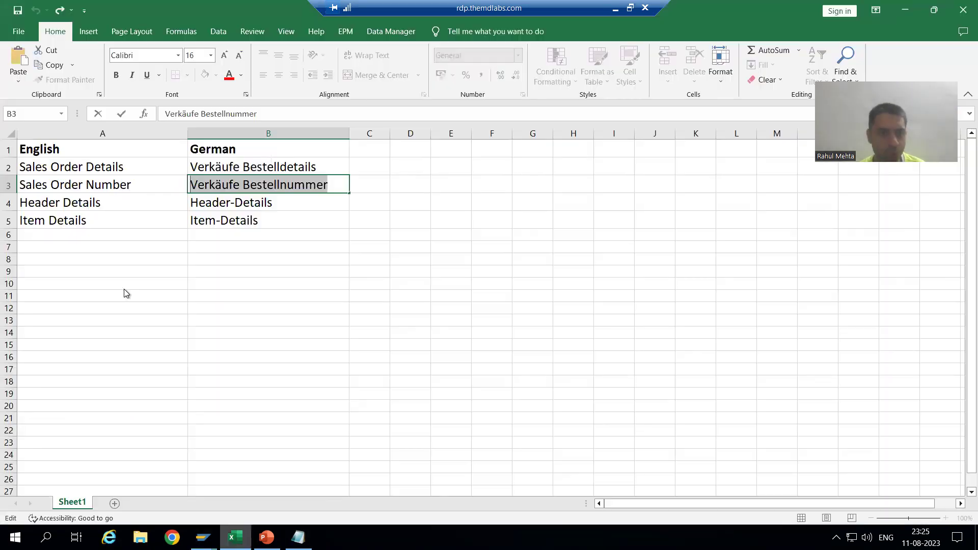
{"action": "left_click", "coordinate": [270, 204]}
{"action": "double_click", "coordinate": [272, 202]}
{"action": "left_click_drag", "start_coordinate": [272, 203], "coordinate": [192, 201]}
{"action": "key", "text": "ctrl+c"}
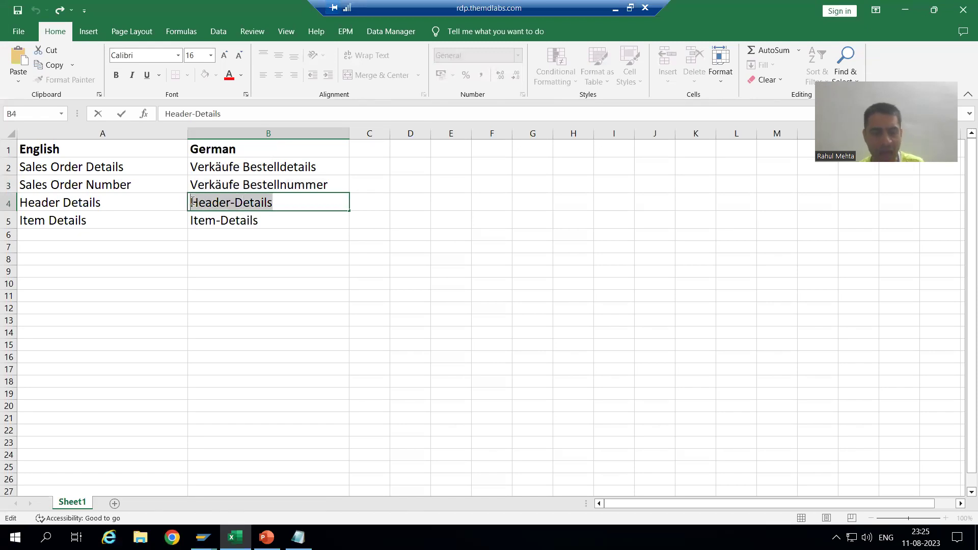
Step: Back in the SAP translation editor, replace the target text Header Details under <00007> with the copied Header-Details
{"action": "key", "text": "alt+Tab"}
{"action": "left_click", "coordinate": [94, 436]}
{"action": "key", "text": "BackSpace"}
{"action": "key", "text": "BackSpace"}
{"action": "key", "text": "BackSpace"}
{"action": "key", "text": "BackSpace"}
{"action": "key", "text": "BackSpace"}
{"action": "key", "text": "BackSpace"}
{"action": "key", "text": "BackSpace"}
{"action": "key", "text": "BackSpace"}
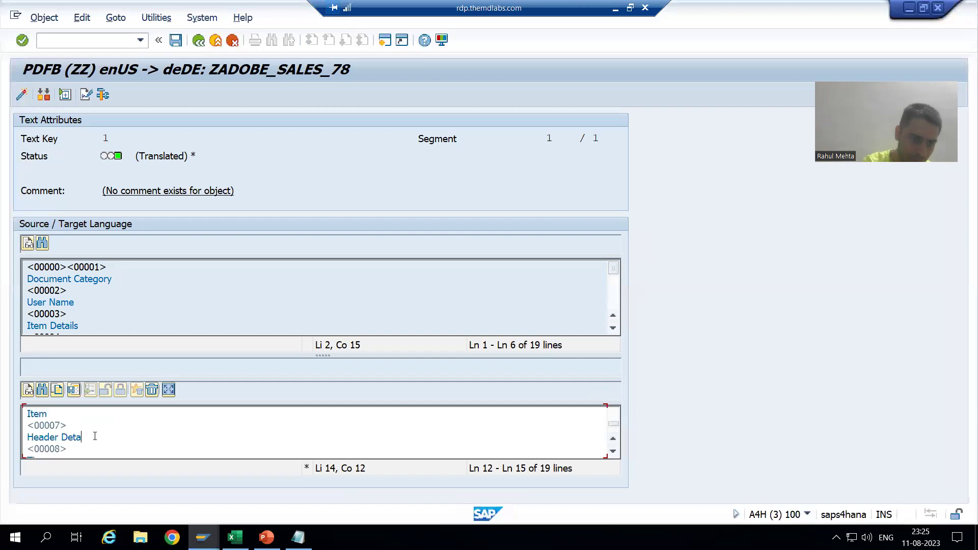
{"action": "key", "text": "BackSpace"}
{"action": "key", "text": "BackSpace"}
{"action": "key", "text": "BackSpace"}
{"action": "key", "text": "BackSpace"}
{"action": "key", "text": "BackSpace"}
{"action": "key", "text": "BackSpace"}
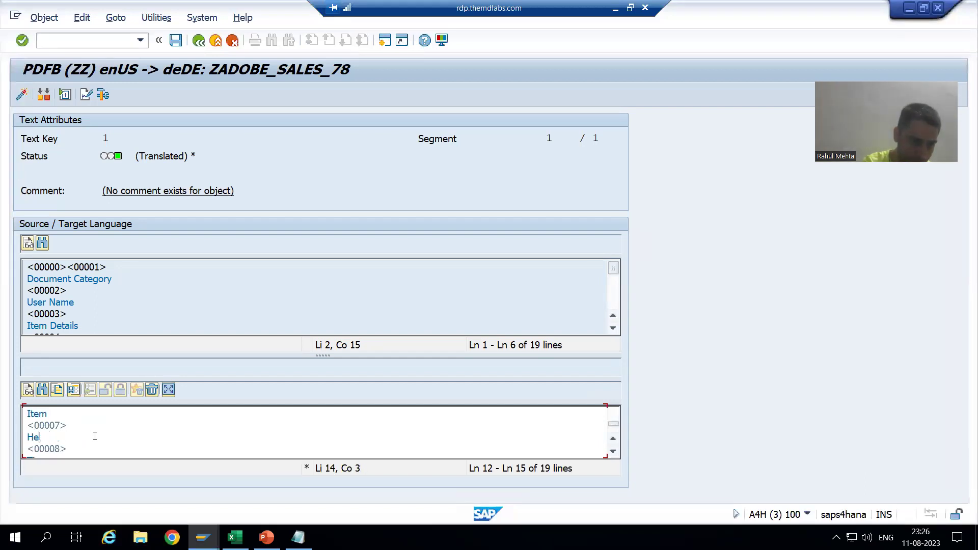
{"action": "key", "text": "ctrl+v"}
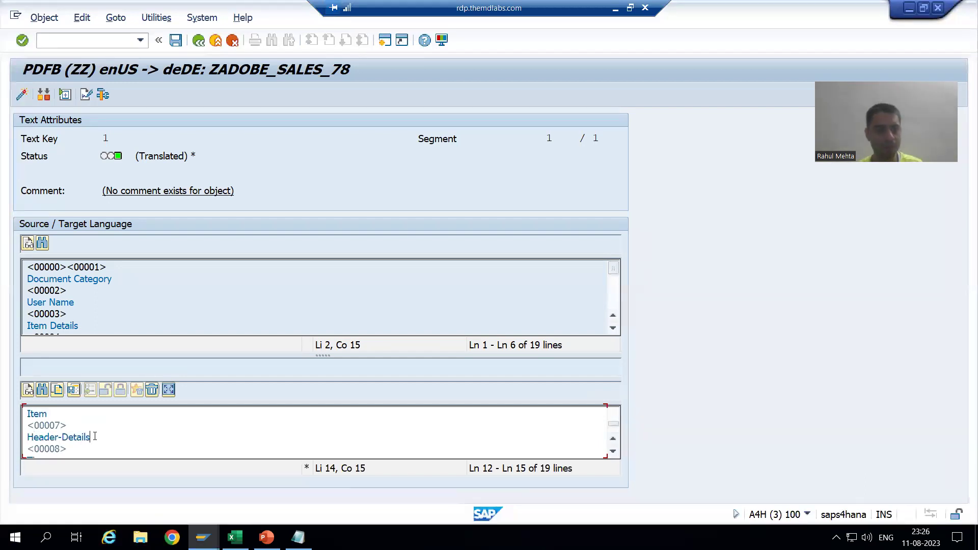
Step: Copy the German text Item-Details for Item Details from cell B5 of the Excel sheet
{"action": "key", "text": "alt+Tab"}
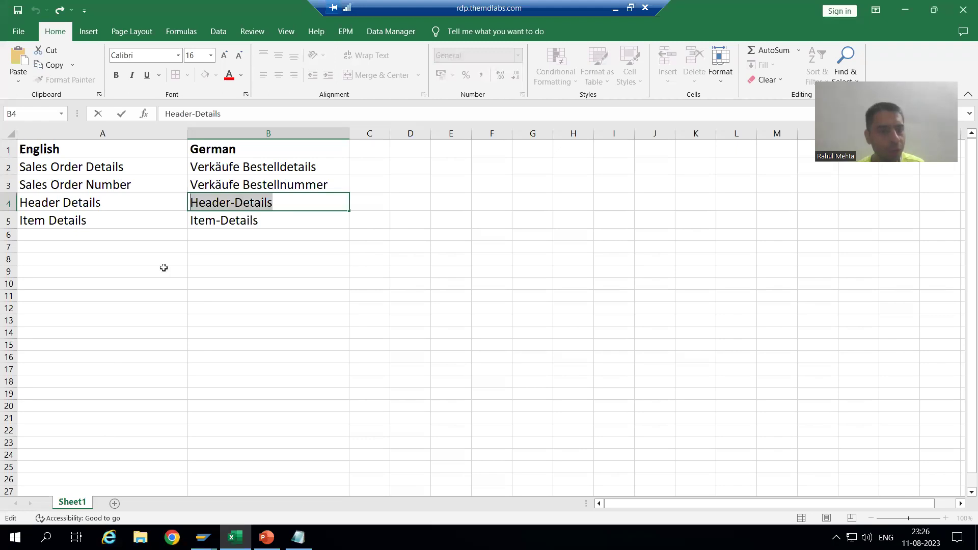
{"action": "left_click", "coordinate": [260, 220]}
{"action": "double_click", "coordinate": [262, 220]}
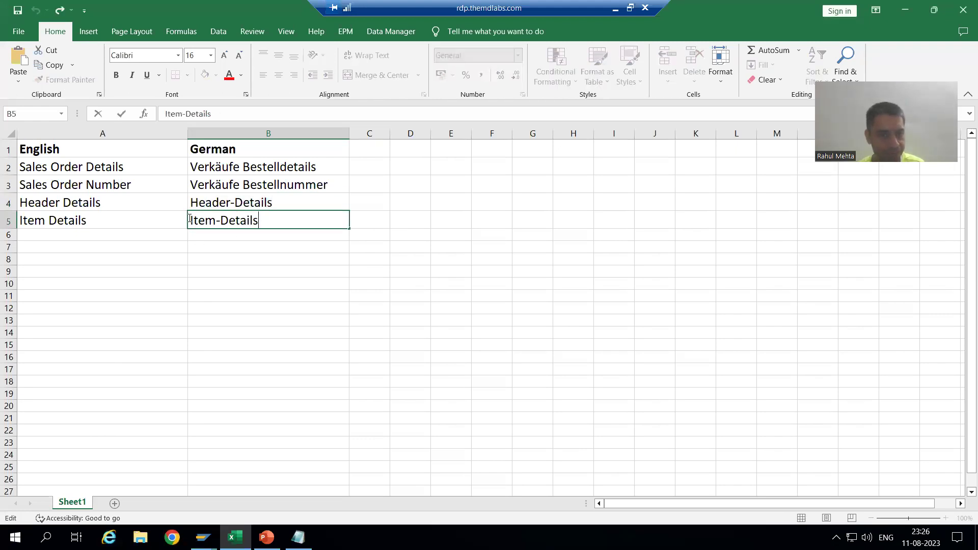
{"action": "left_click_drag", "start_coordinate": [261, 221], "coordinate": [189, 218]}
{"action": "key", "text": "ctrl+c"}
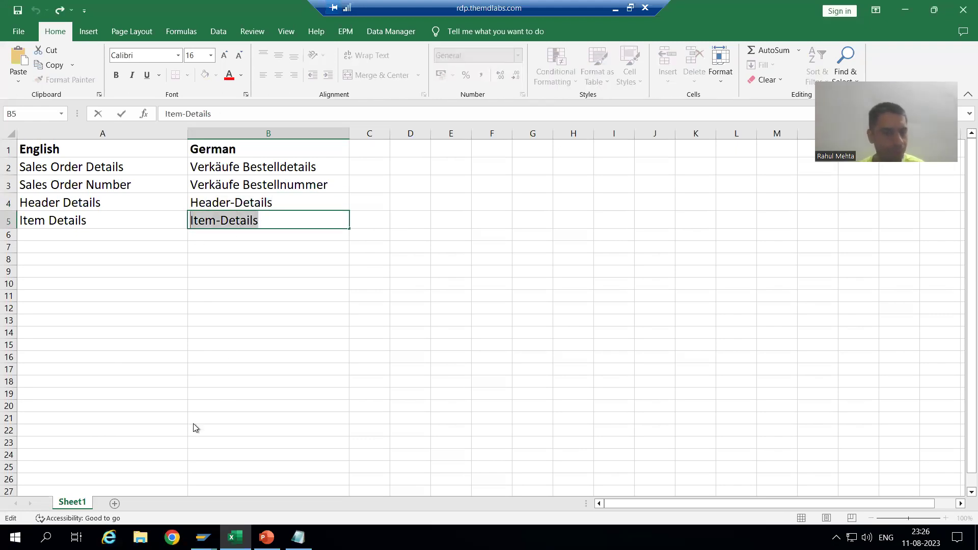
Step: In the SAP translation editor, replace the target text Item Details under <00003> with the copied Item-Details
{"action": "key", "text": "alt+Tab"}
{"action": "scroll", "coordinate": [159, 440], "scroll_direction": "down", "scroll_amount": 1}
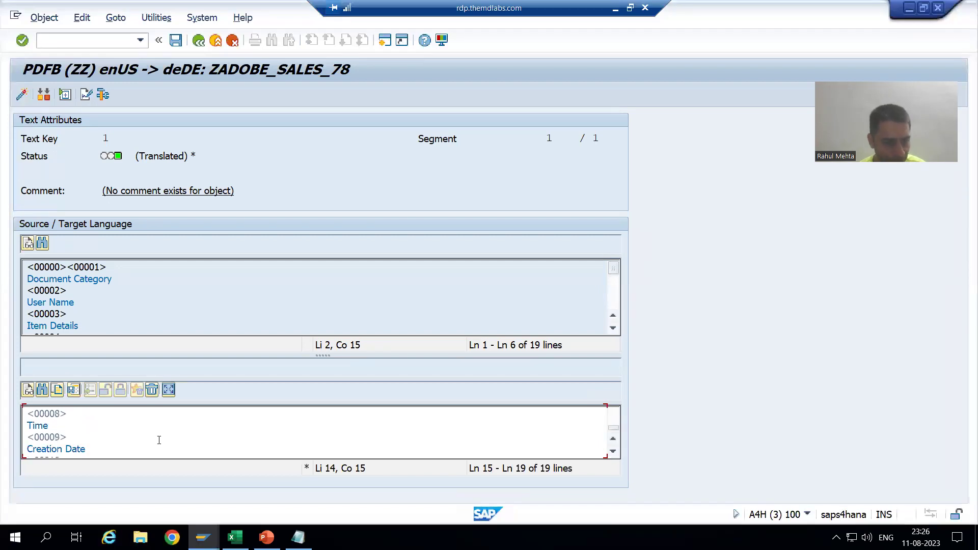
{"action": "scroll", "coordinate": [158, 440], "scroll_direction": "down", "scroll_amount": 1}
{"action": "scroll", "coordinate": [158, 440], "scroll_direction": "up", "scroll_amount": 4}
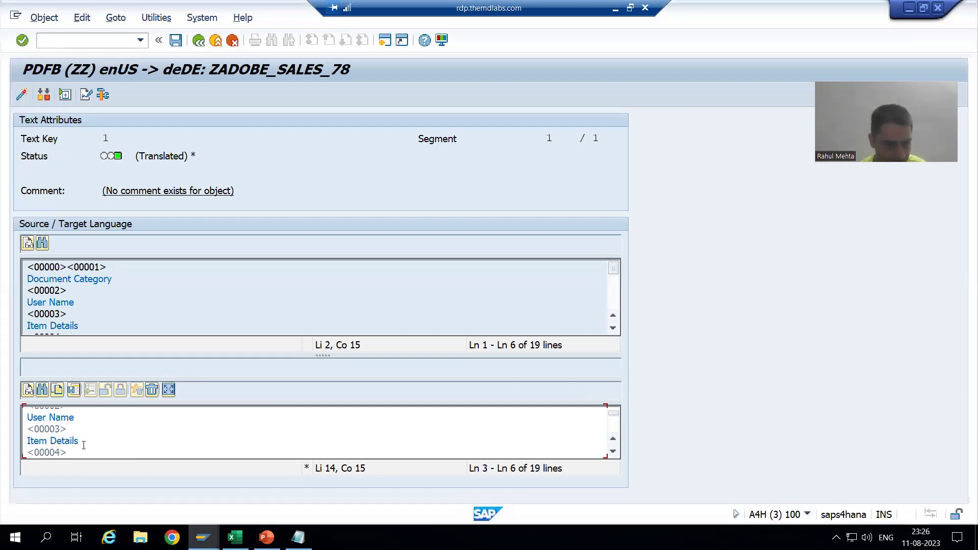
{"action": "left_click_drag", "start_coordinate": [79, 440], "coordinate": [23, 442]}
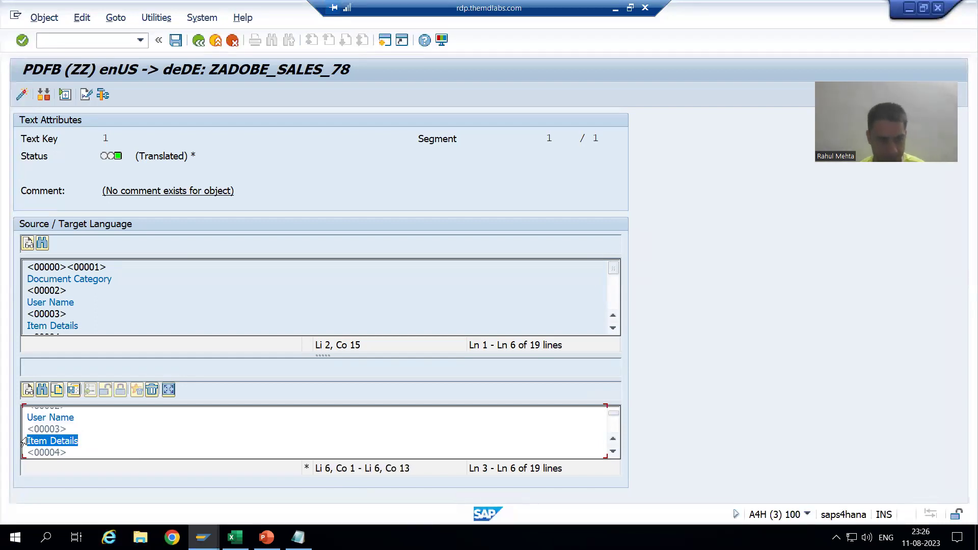
{"action": "key", "text": "ctrl+v"}
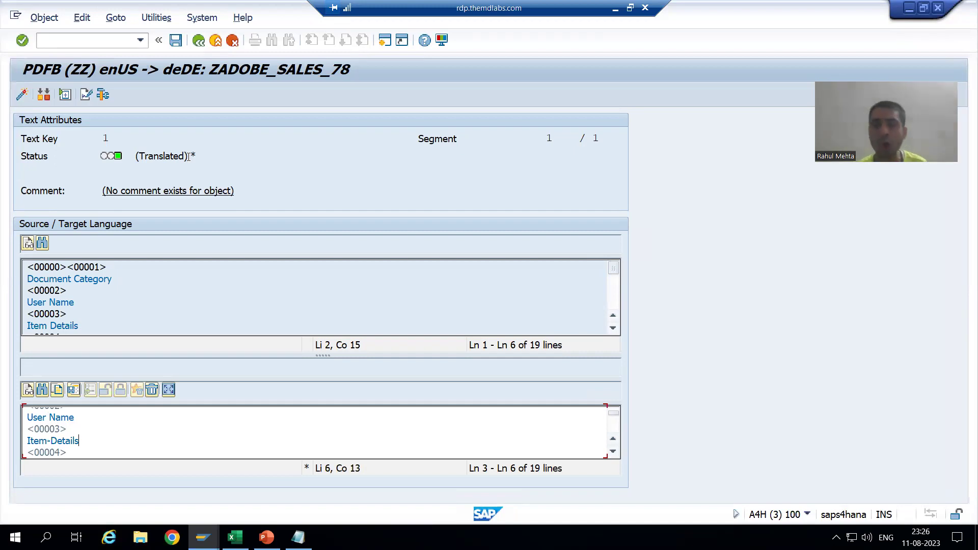
Step: Activate the German translation of ZADOBE_SALES_78 and agree to save the object as an active version
{"action": "left_click", "coordinate": [22, 95]}
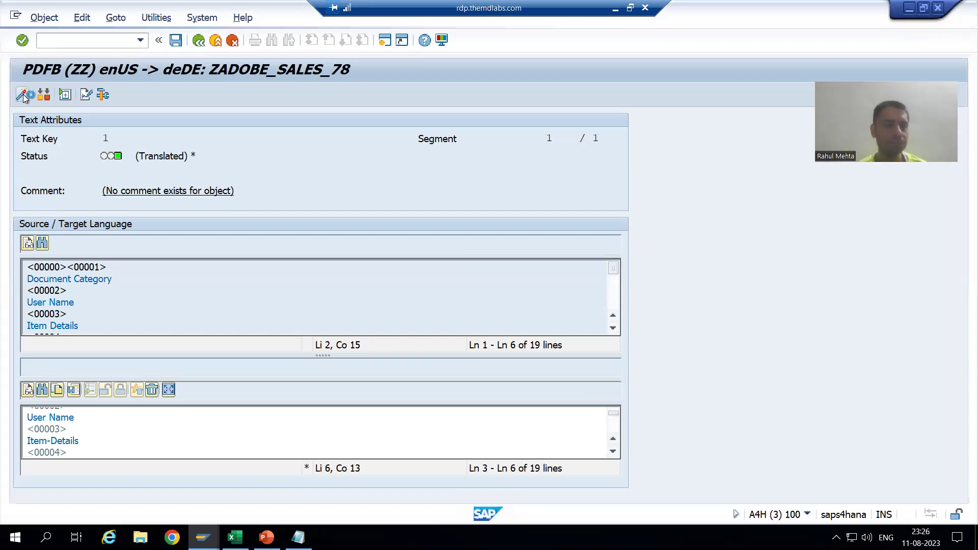
{"action": "left_click_drag", "start_coordinate": [372, 219], "coordinate": [439, 138]}
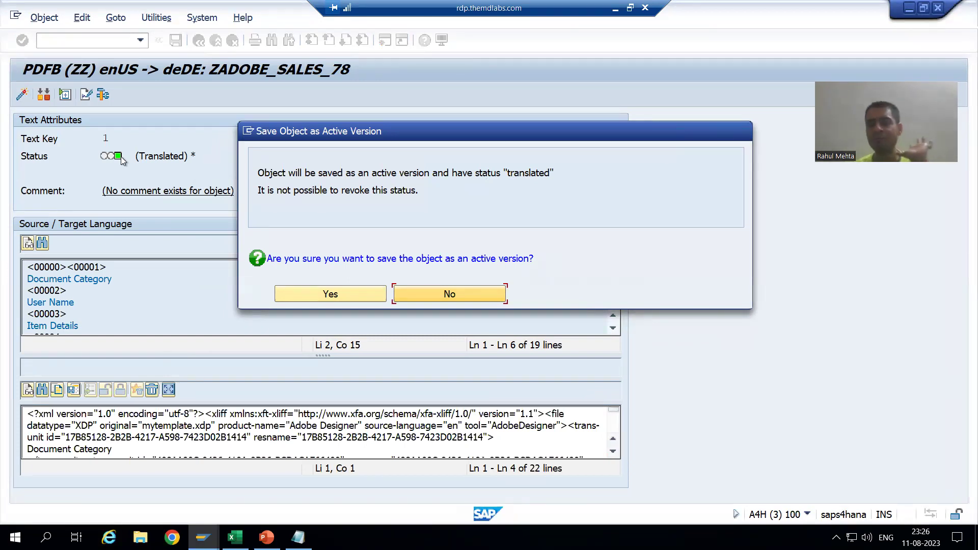
{"action": "left_click", "coordinate": [303, 292]}
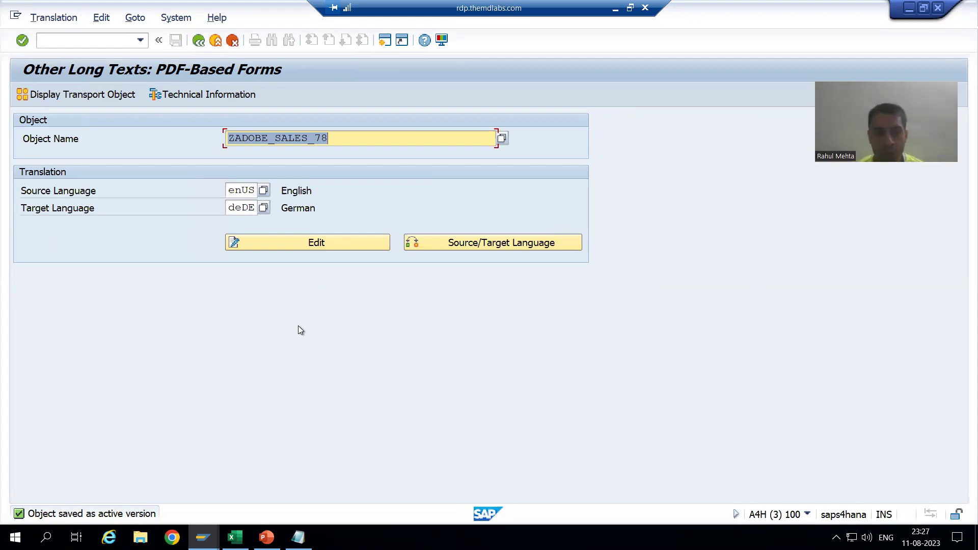
{"action": "left_click", "coordinate": [304, 139]}
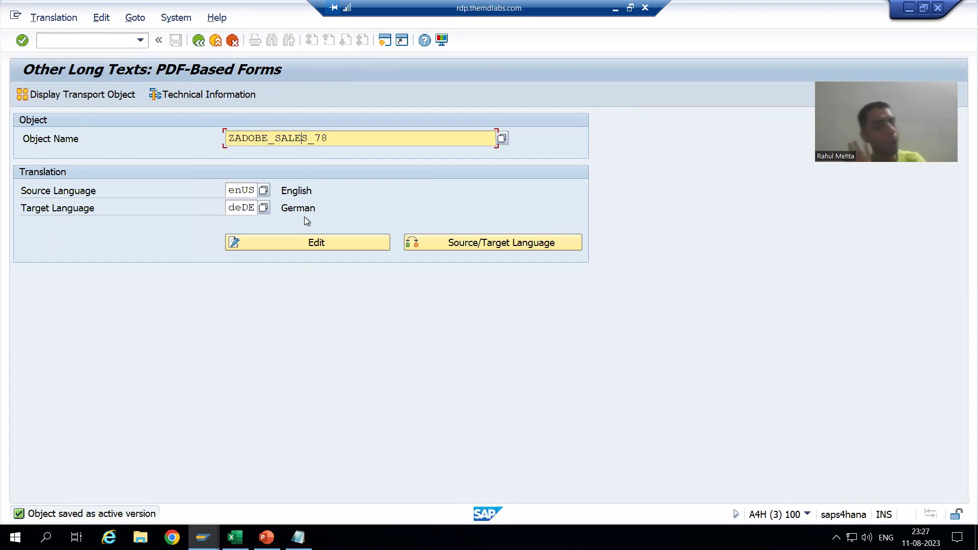
Step: Reopen the enUS to deDE translation of form ZADOBE_SALES_78 for editing
{"action": "left_click", "coordinate": [307, 246]}
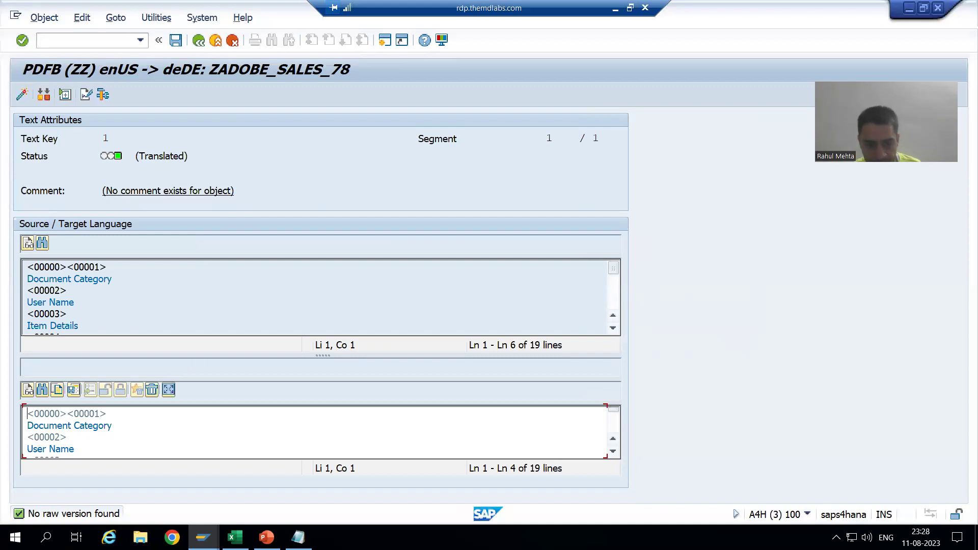
Step: View form ZADOBE_SALES_78 in the open Form Builder session and return to its enUS to deDE translation editor
{"action": "left_click", "coordinate": [203, 537]}
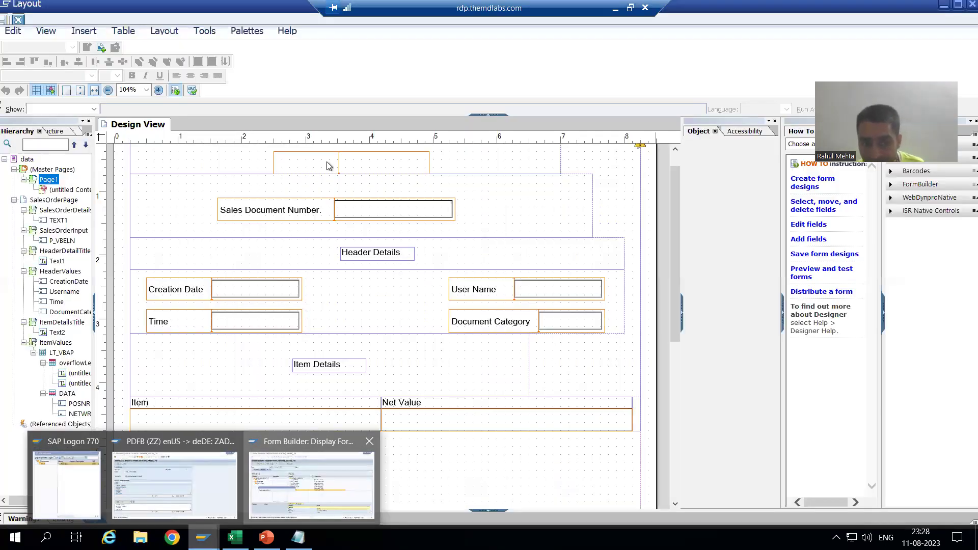
{"action": "left_click", "coordinate": [322, 463]}
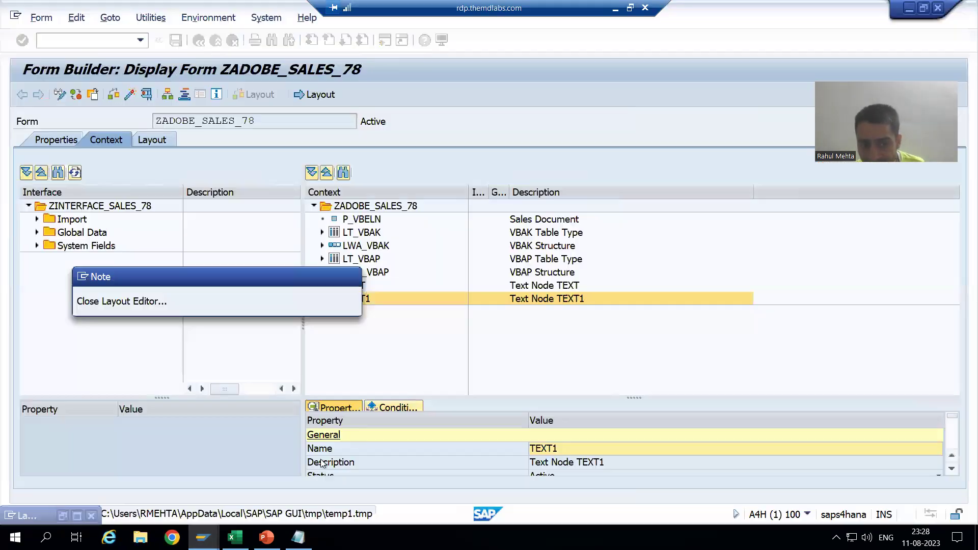
{"action": "left_click", "coordinate": [204, 538]}
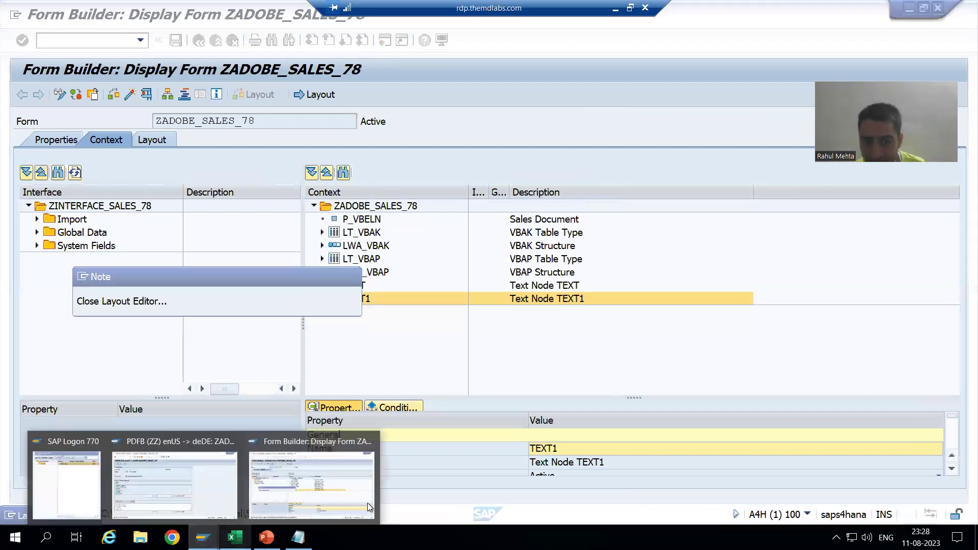
{"action": "left_click", "coordinate": [338, 490]}
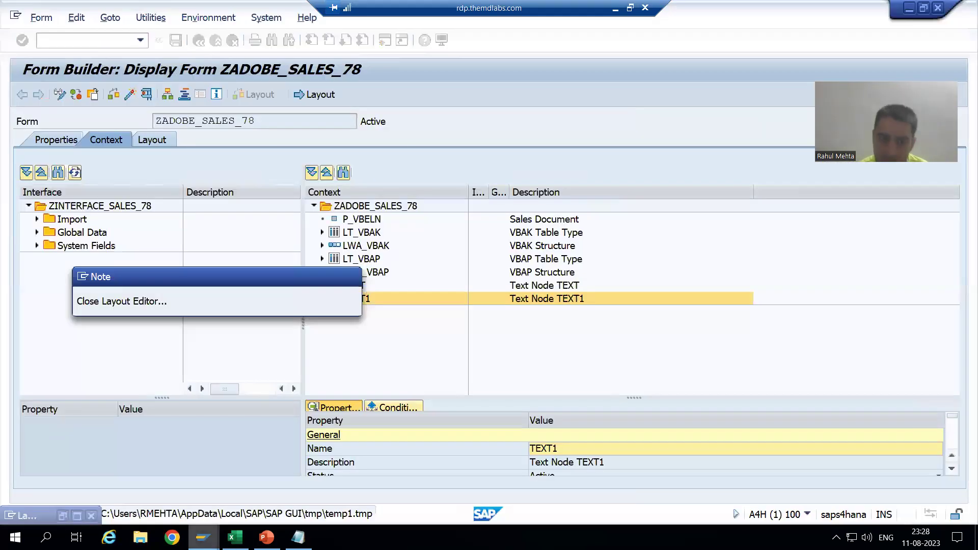
{"action": "left_click", "coordinate": [204, 537]}
{"action": "left_click", "coordinate": [179, 496]}
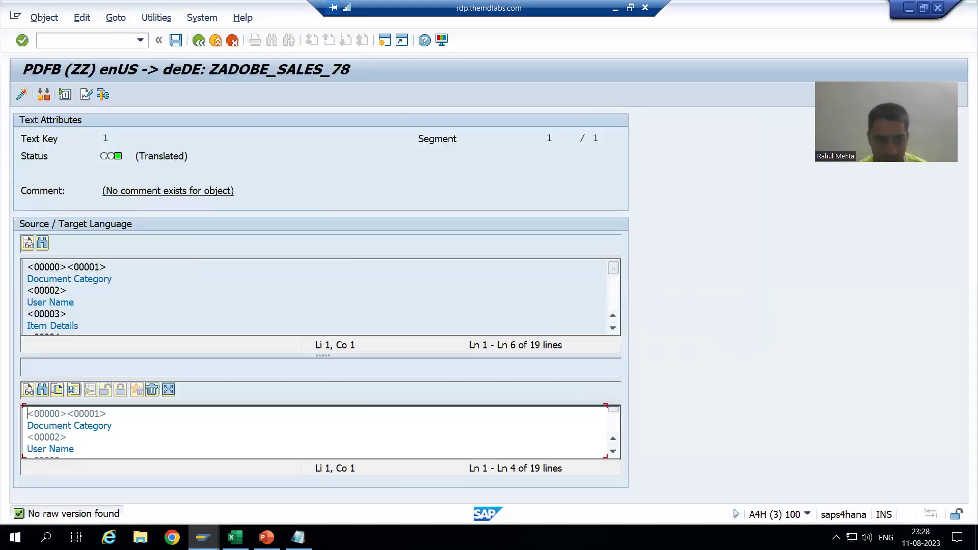